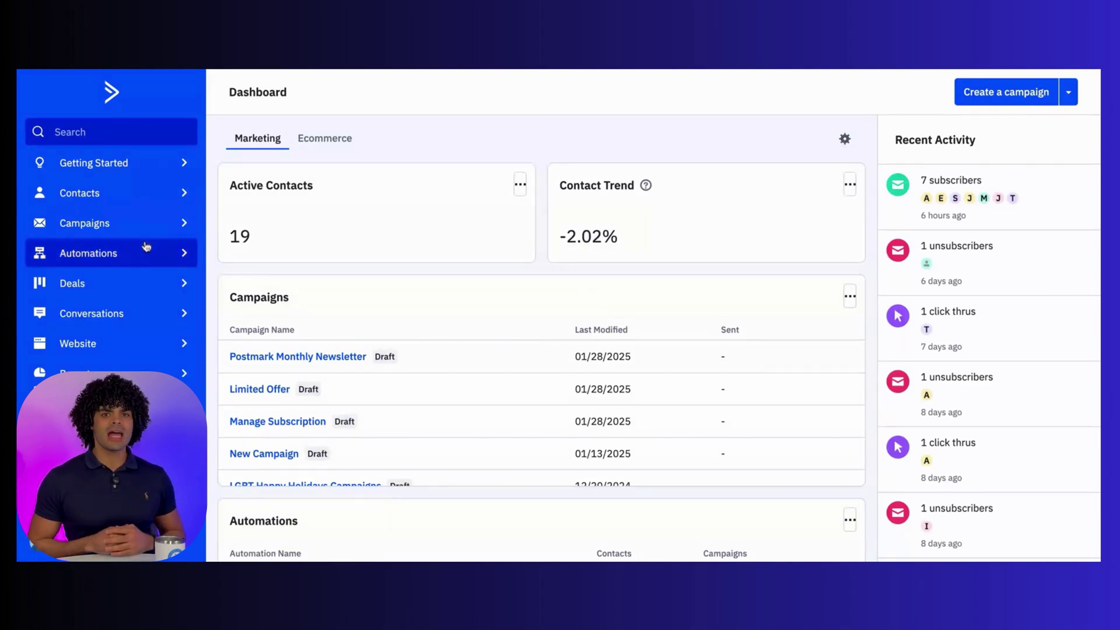
# Create a Preference Center form named 'Manage subscriptions here' in Website Forms.
pyautogui.click(87, 347)
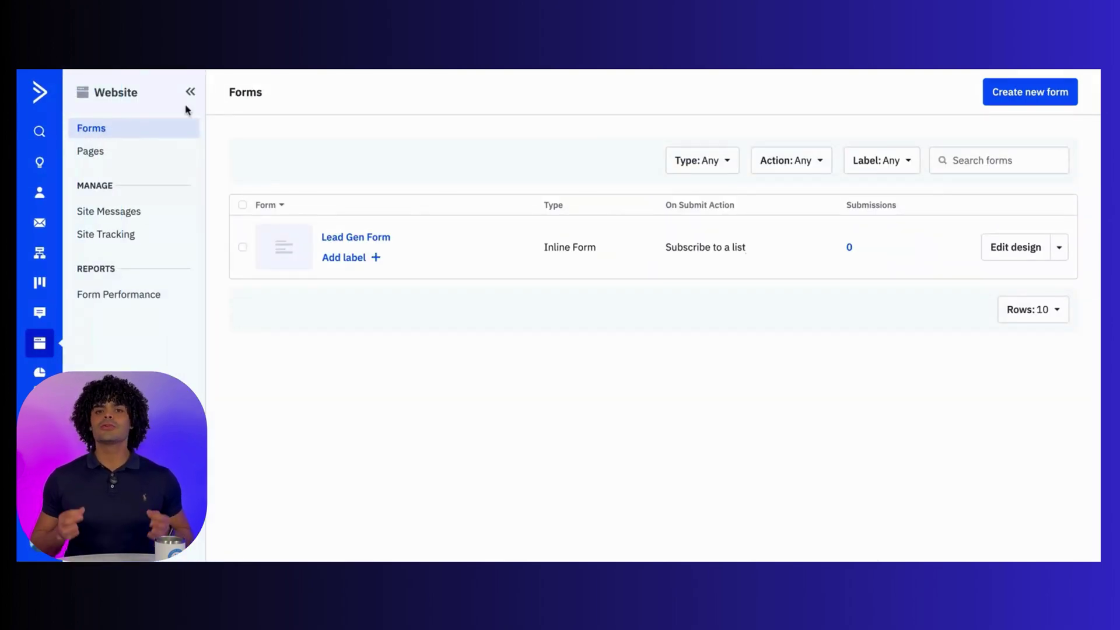
pyautogui.click(1028, 91)
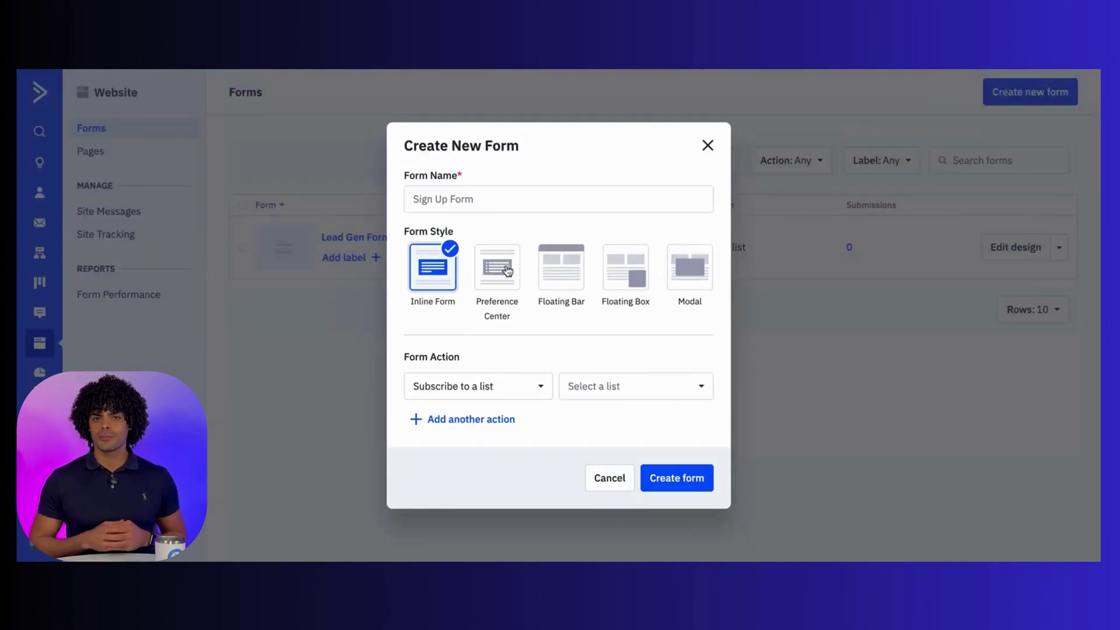
pyautogui.click(507, 271)
pyautogui.click(486, 203)
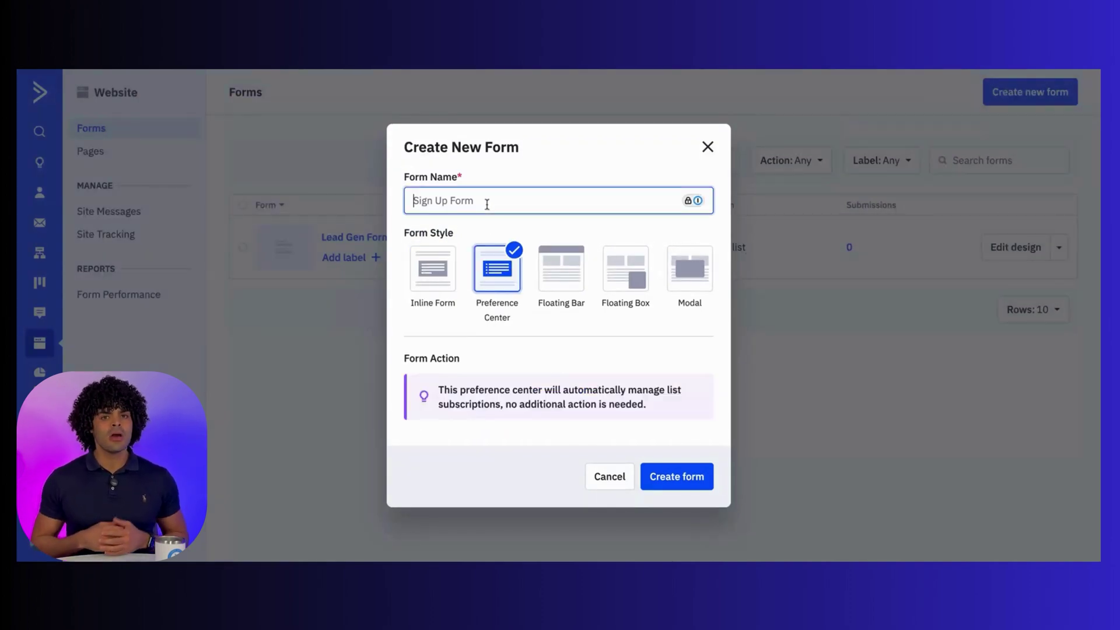
pyautogui.write('Manage subscriptions here')
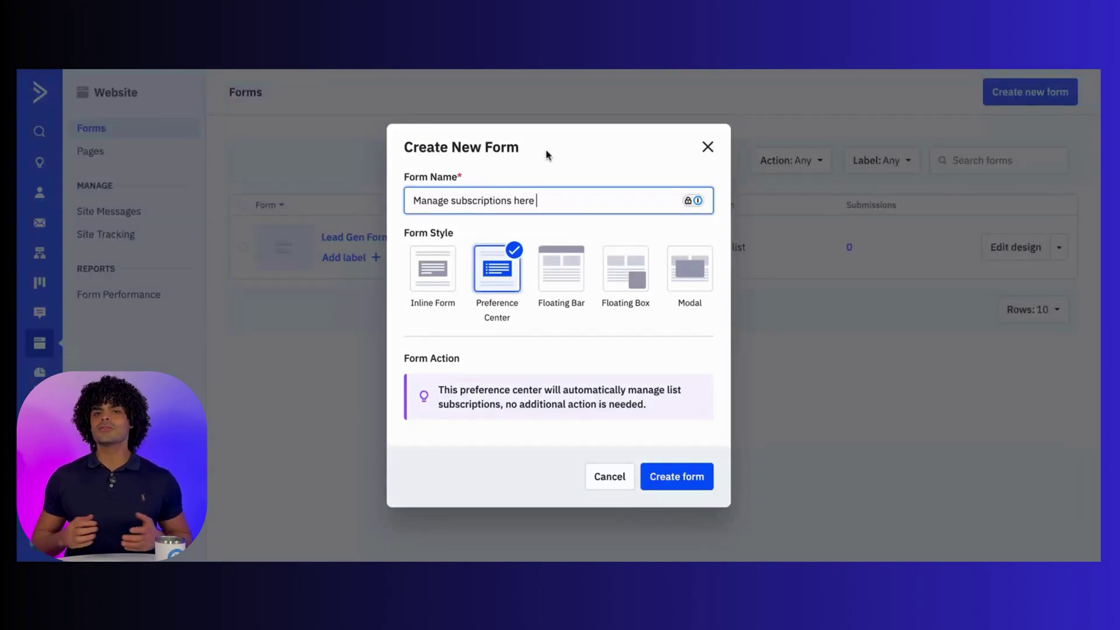
pyautogui.click(670, 477)
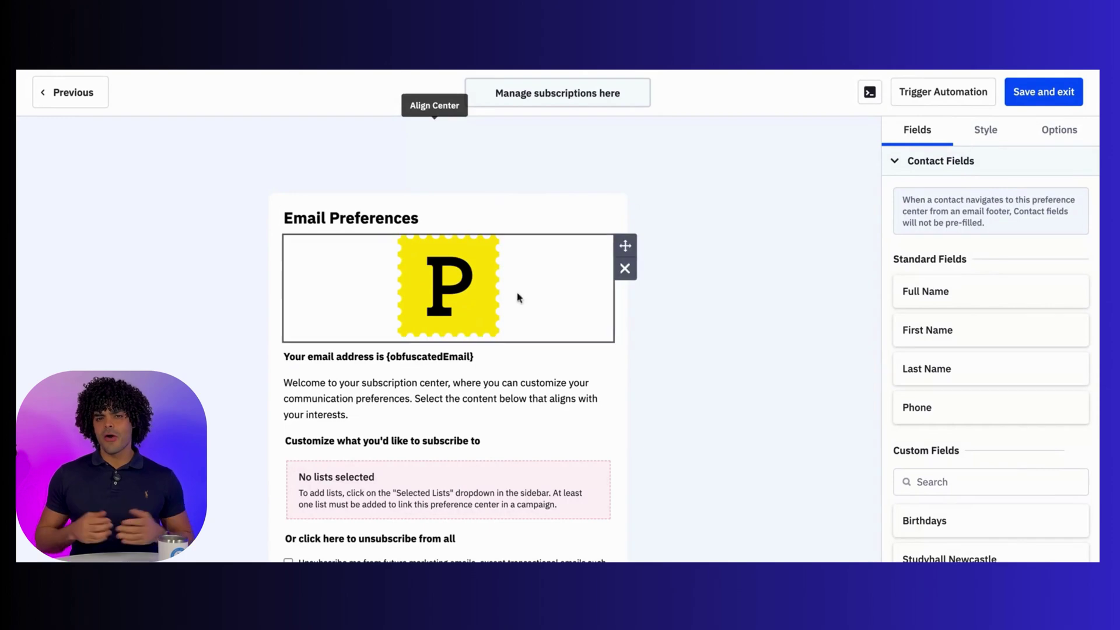
pyautogui.scroll(-3, 753, 372)
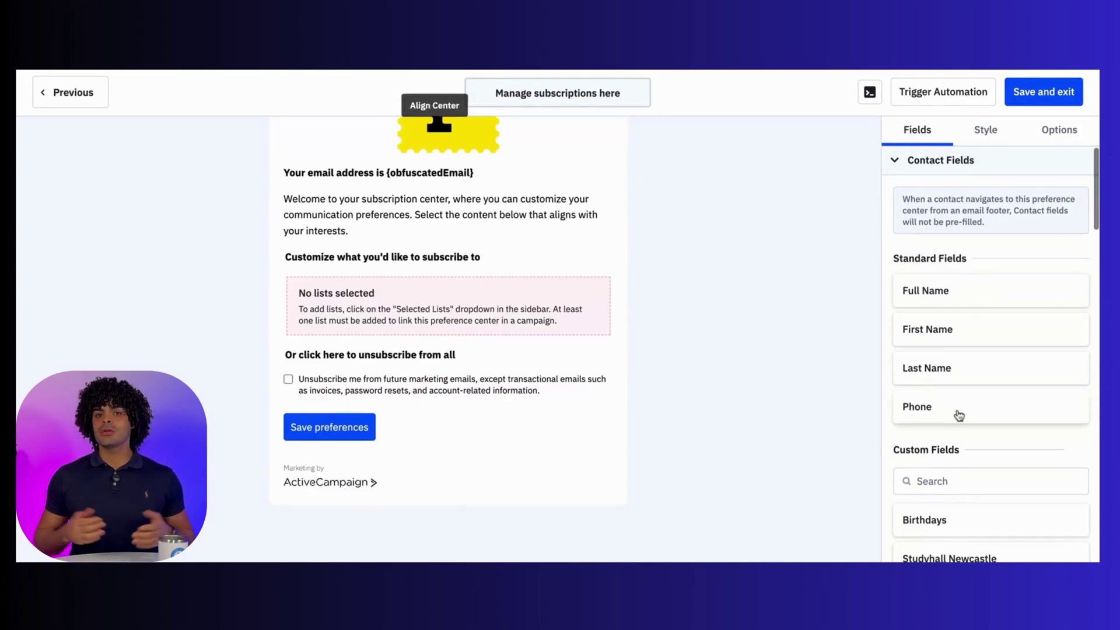
pyautogui.scroll(-10, 954, 417)
pyautogui.scroll(-3, 954, 417)
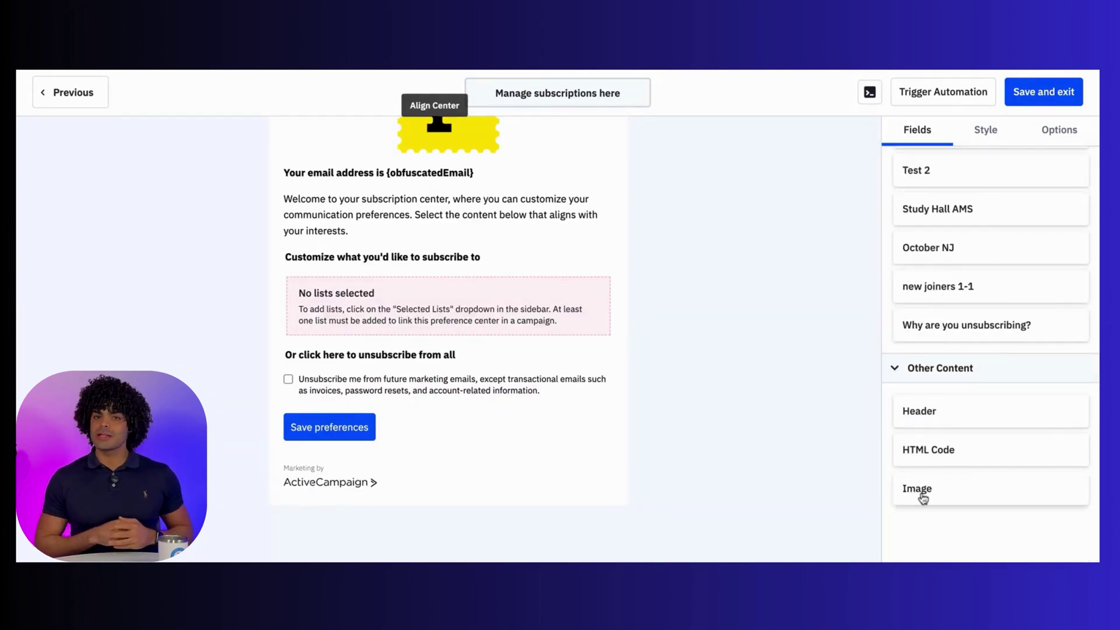
pyautogui.scroll(3, 519, 162)
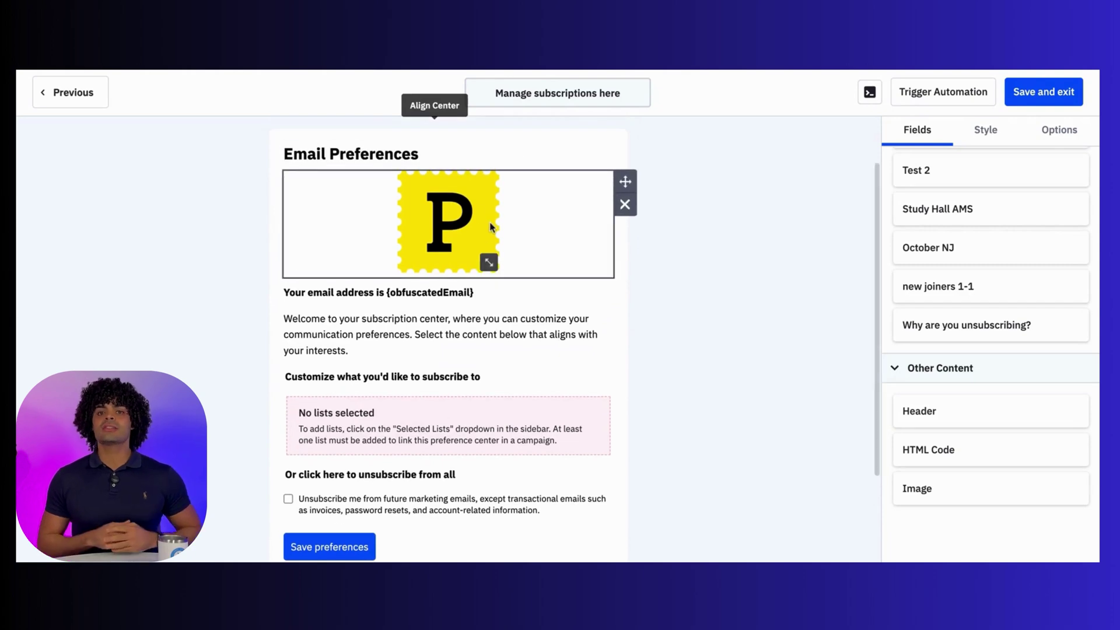
# Drag the 'Why are you unsubscribing?' custom field onto the form below the welcome text.
pyautogui.moveTo(974, 337); pyautogui.dragTo(443, 358)
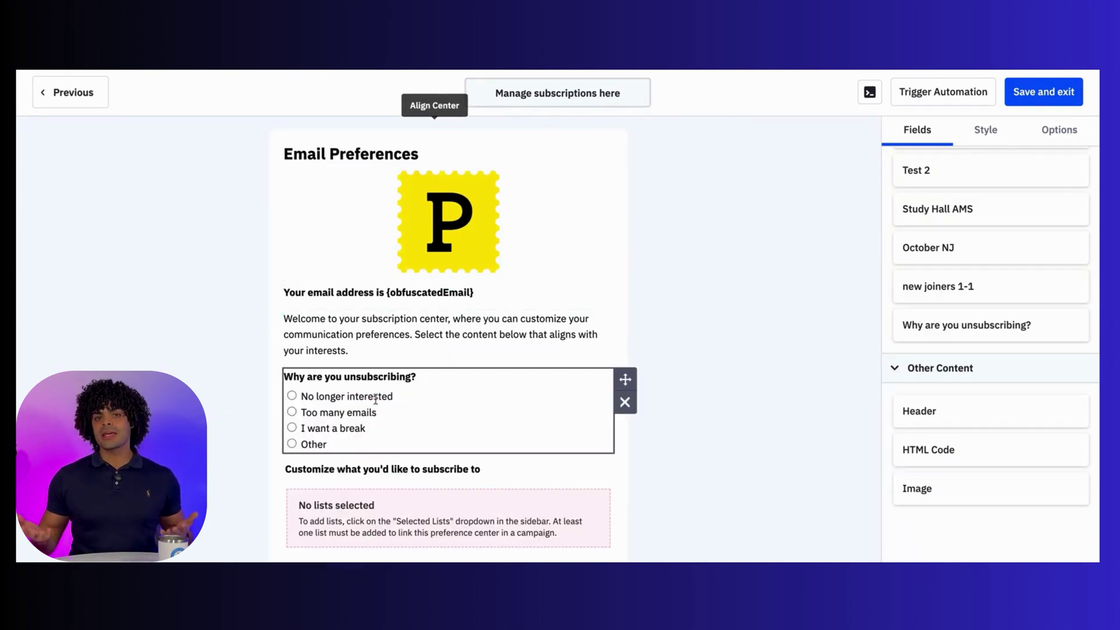
pyautogui.scroll(-2, 771, 299)
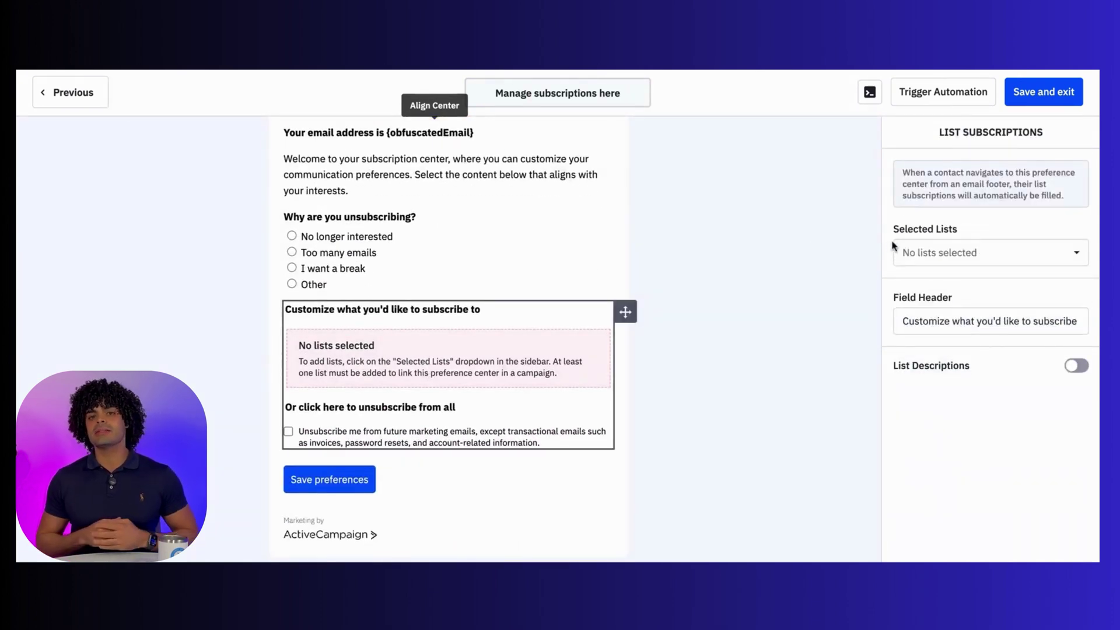
# Include Master Contact List, Newsletter and V.I.P Members, with list descriptions shown.
pyautogui.click(903, 250)
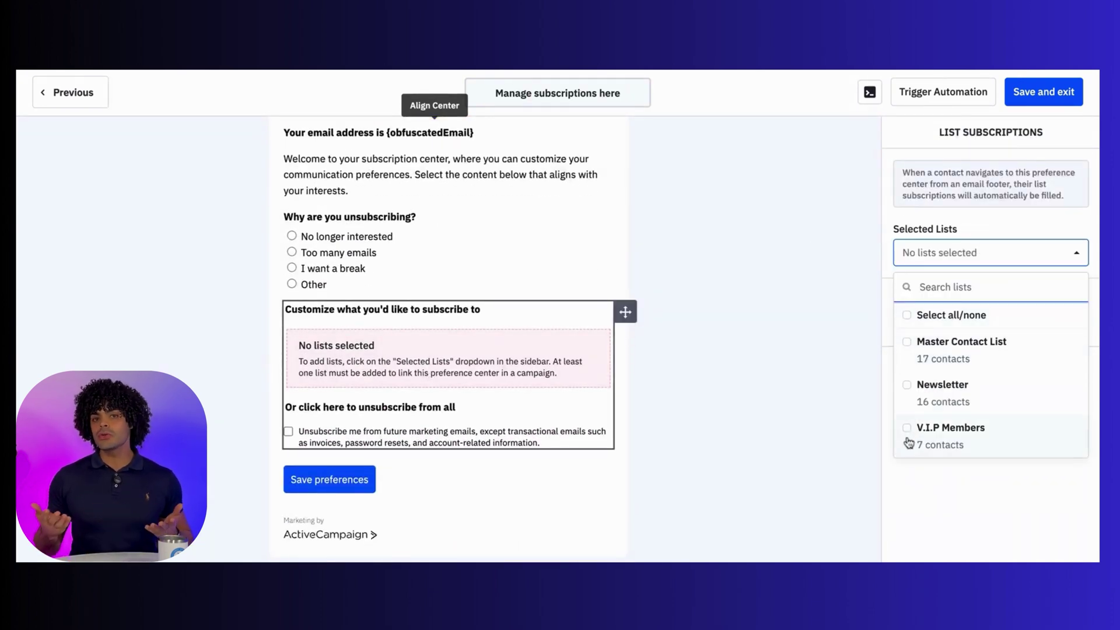
pyautogui.click(907, 316)
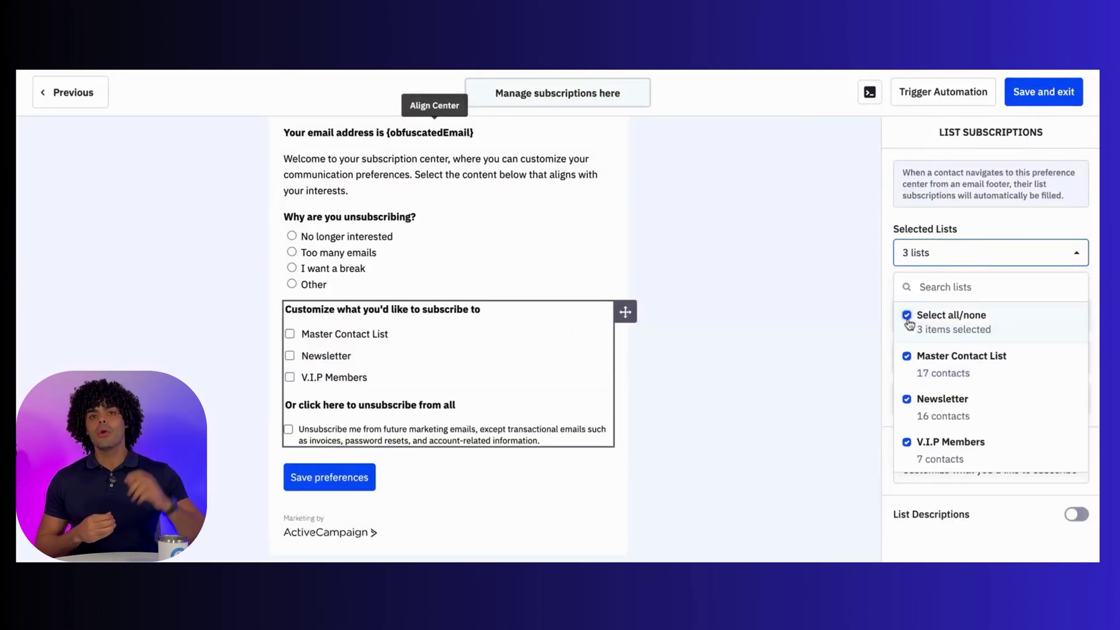
pyautogui.click(863, 322)
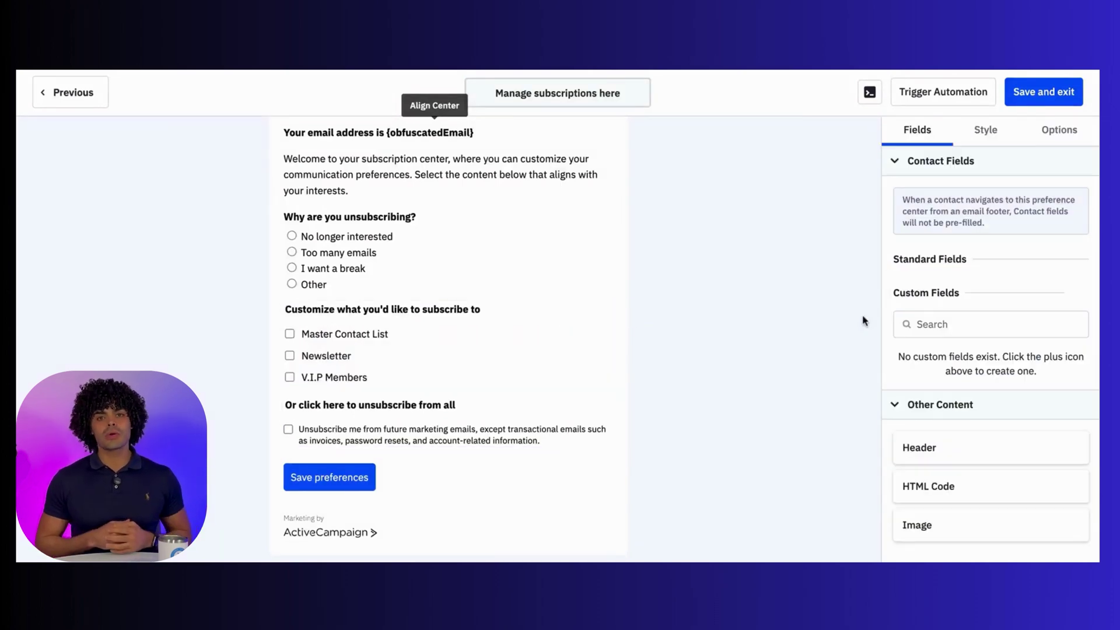
pyautogui.click(453, 349)
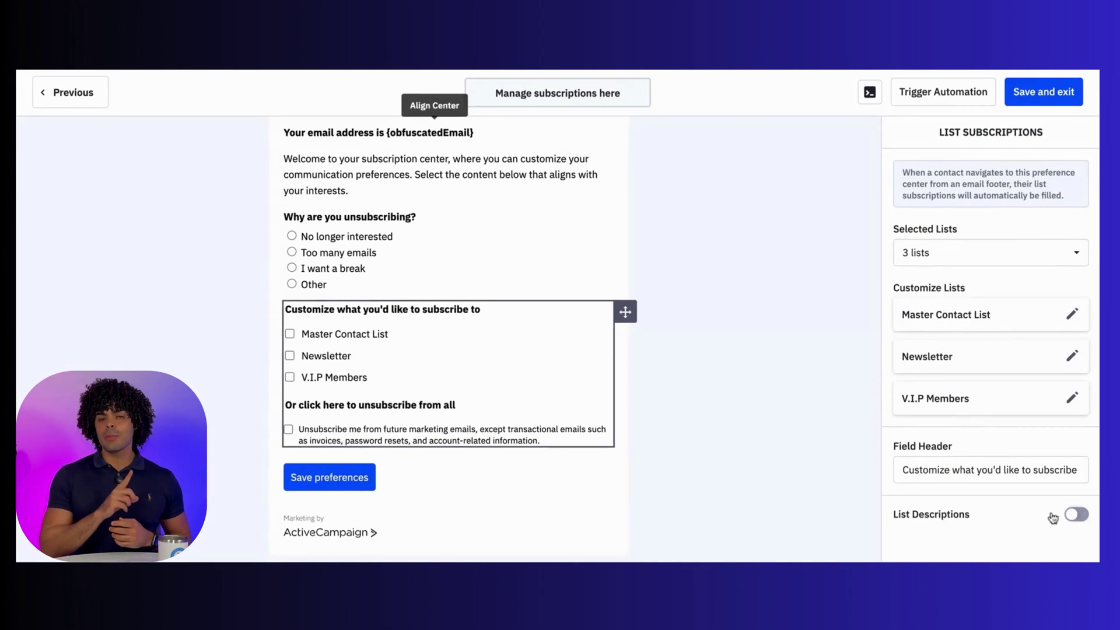
pyautogui.click(1075, 516)
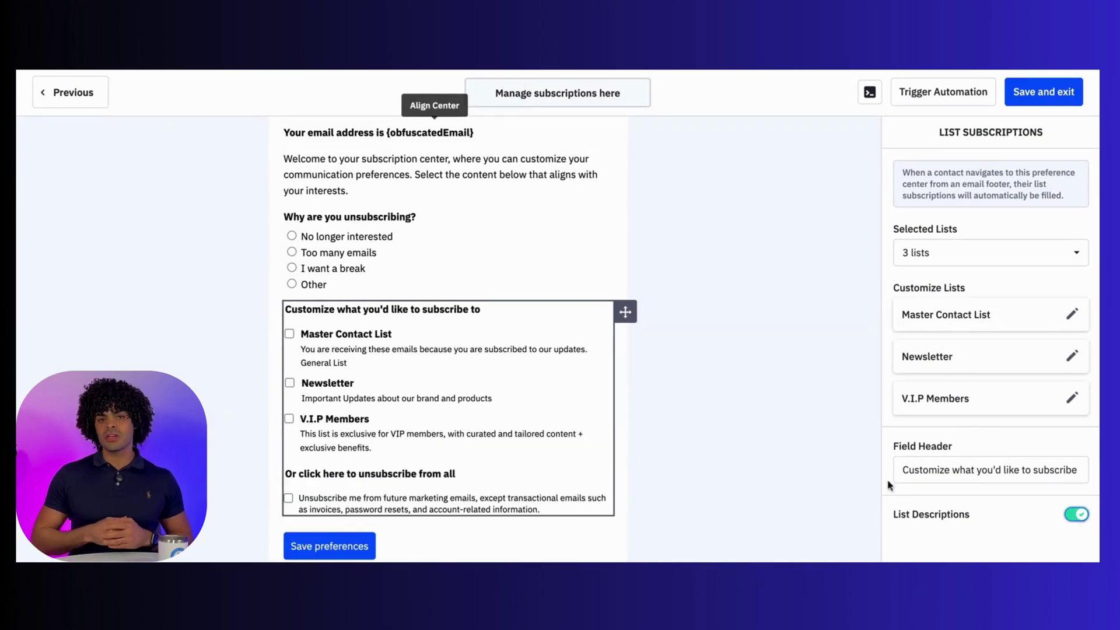
pyautogui.scroll(-1, 604, 434)
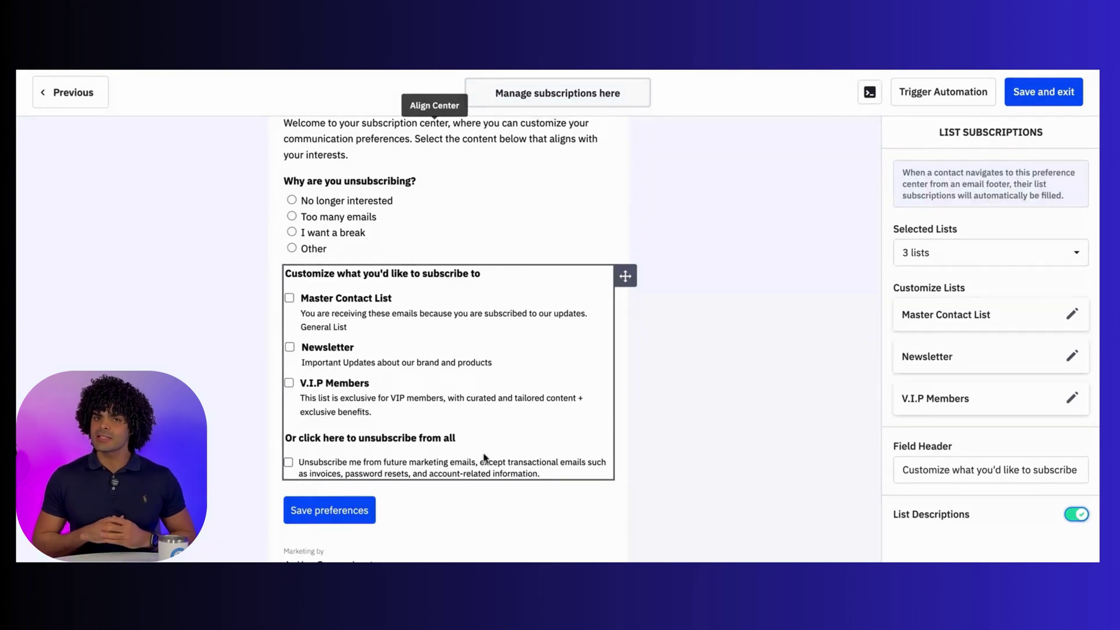
pyautogui.scroll(5, 679, 413)
# Deselect the list section and review the form's Style settings.
pyautogui.click(678, 414)
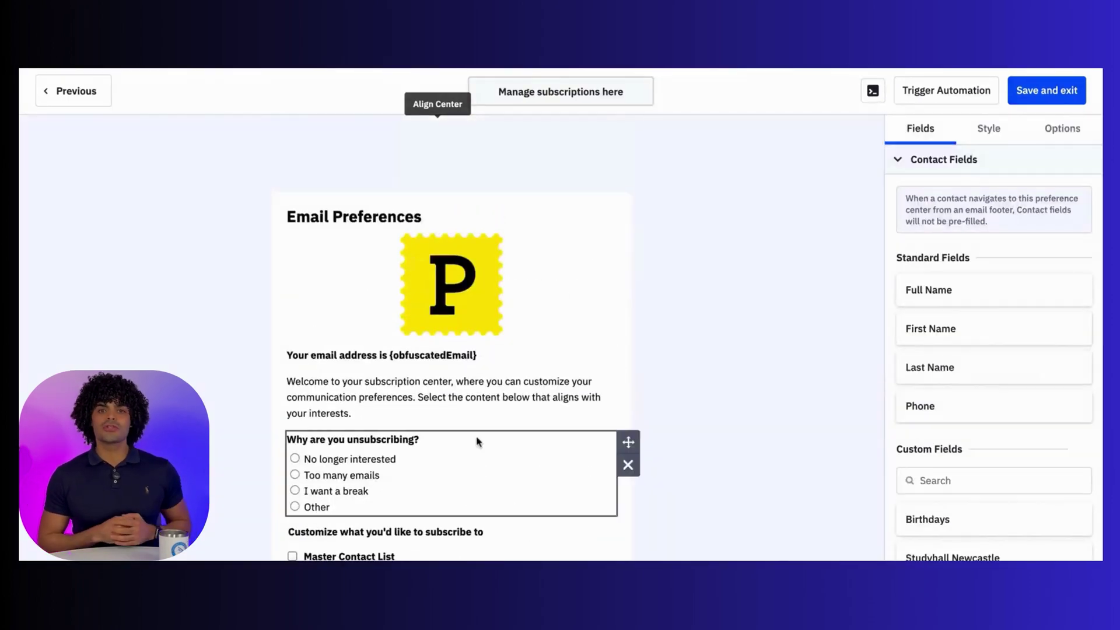
pyautogui.click(988, 127)
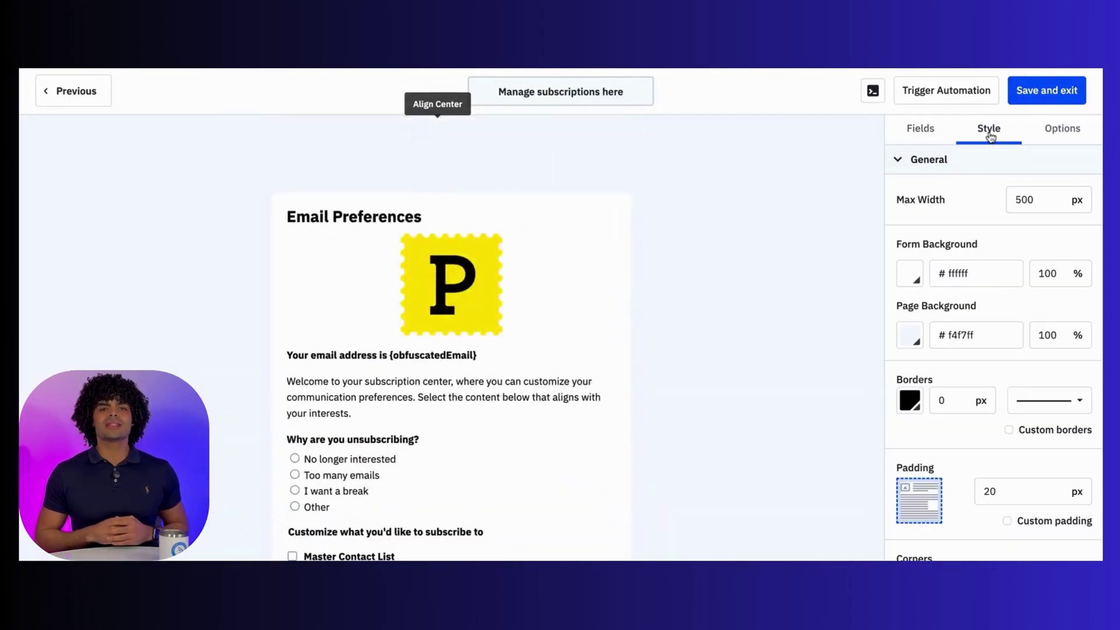
pyautogui.scroll(-3, 595, 310)
pyautogui.scroll(-3, 966, 378)
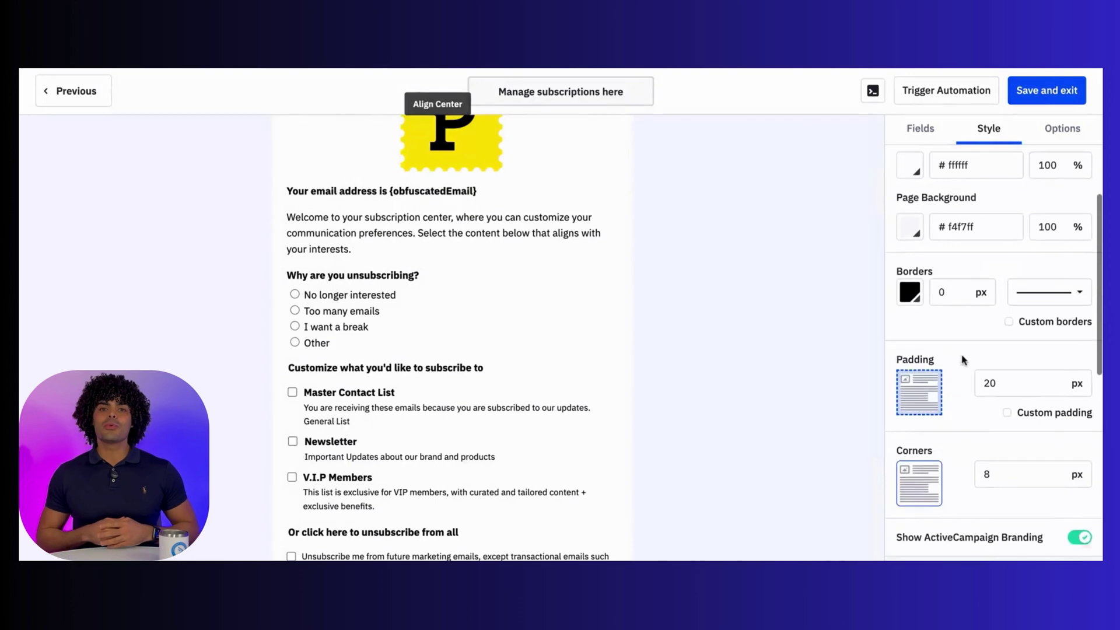
pyautogui.scroll(3, 962, 362)
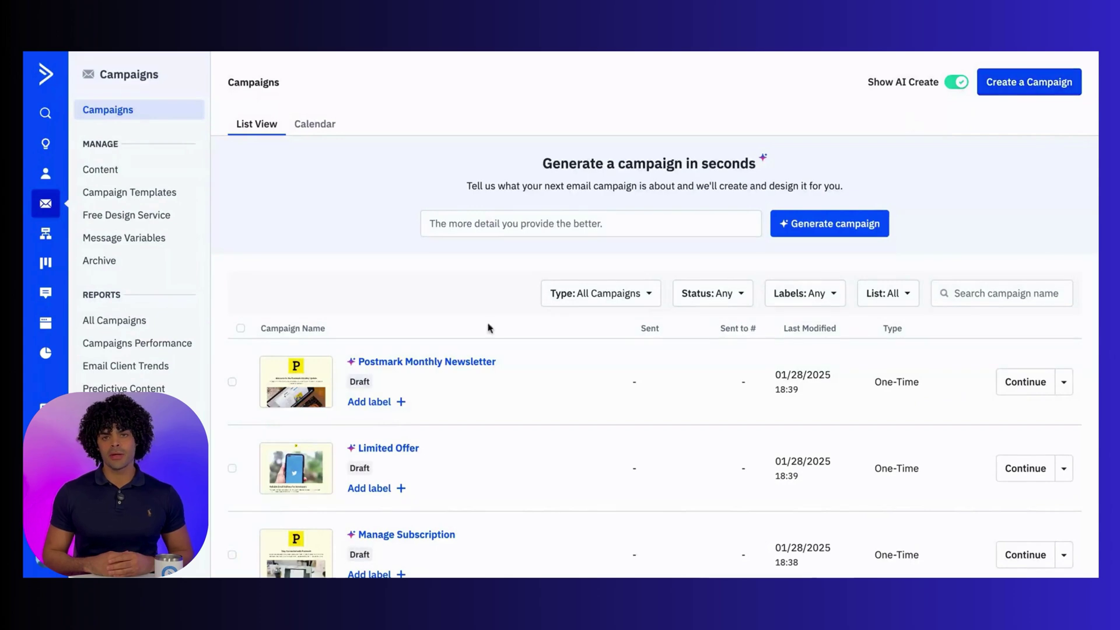
# Open the Manage Subscription campaign's design and inspect its footer Unsubscribe link.
pyautogui.click(385, 542)
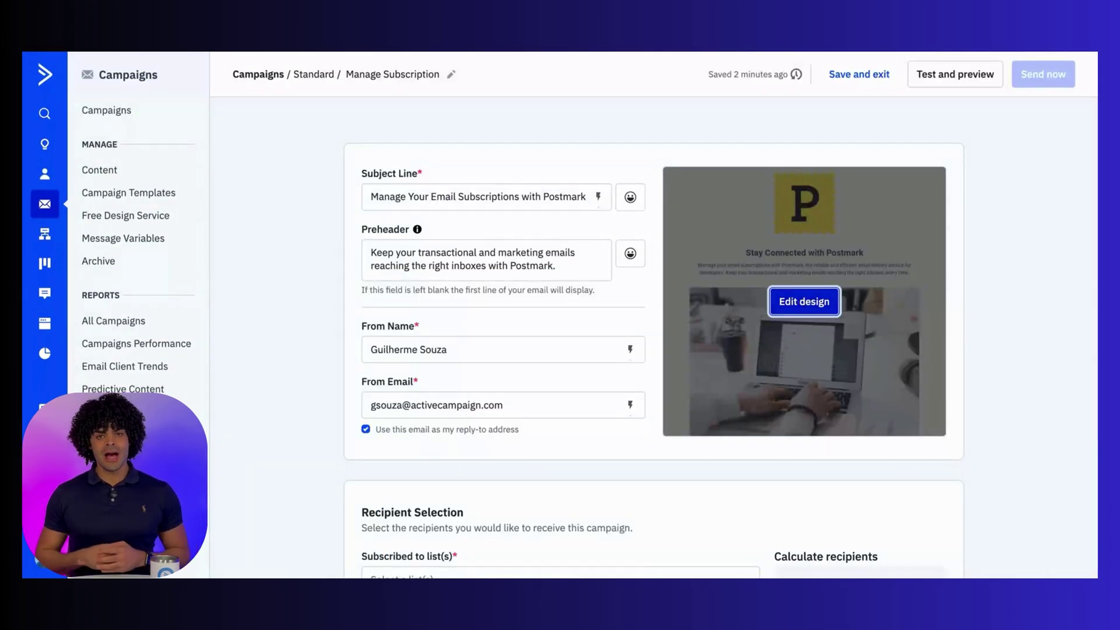
pyautogui.click(803, 301)
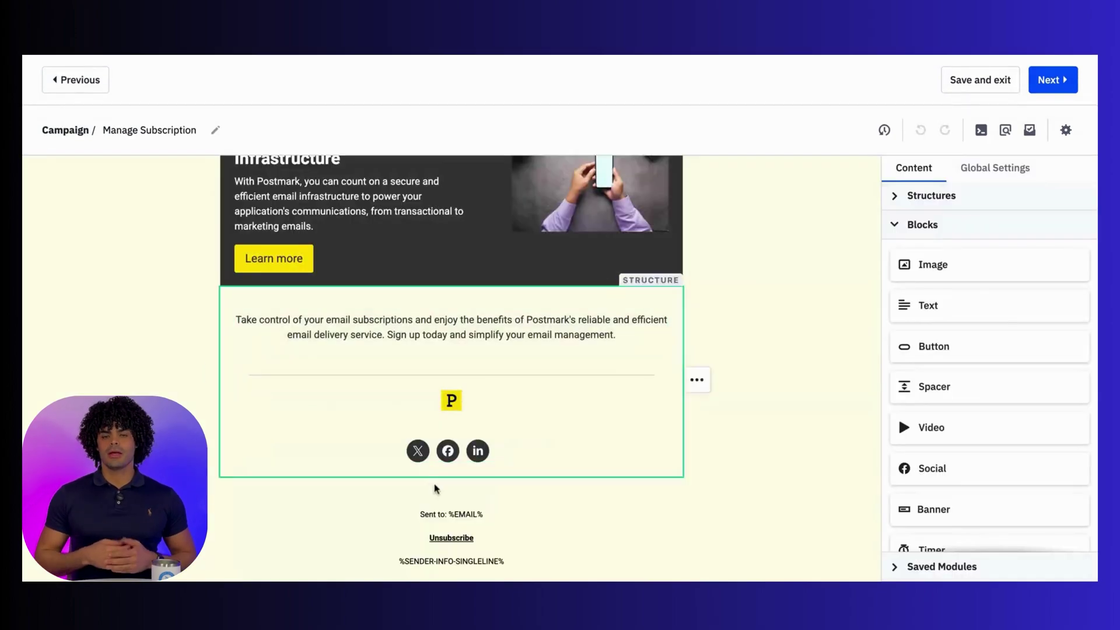
pyautogui.click(464, 537)
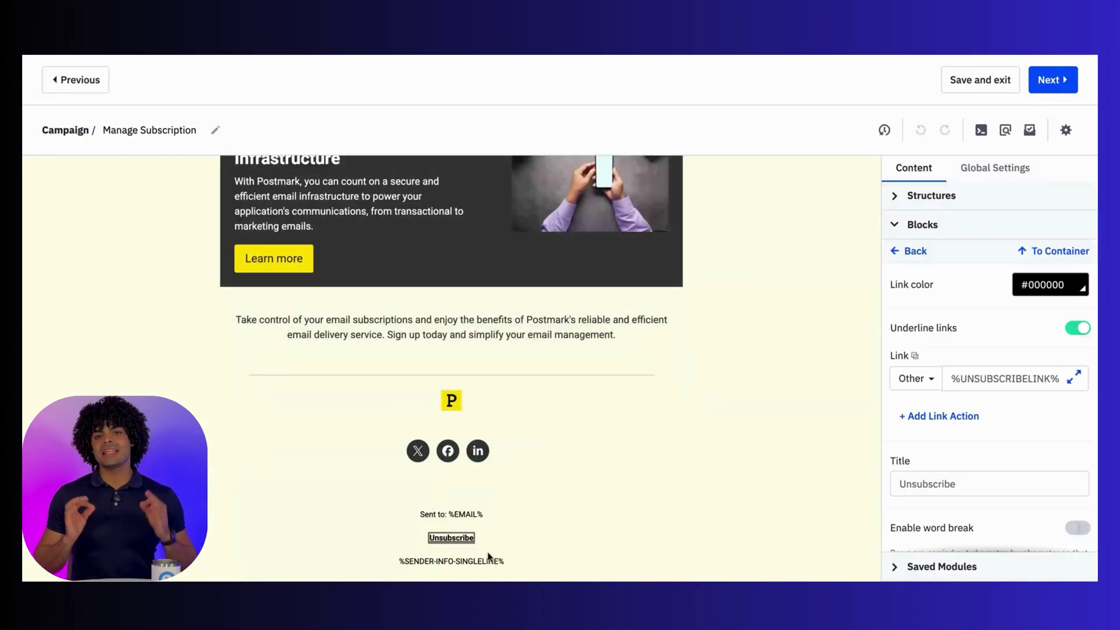
pyautogui.click(486, 494)
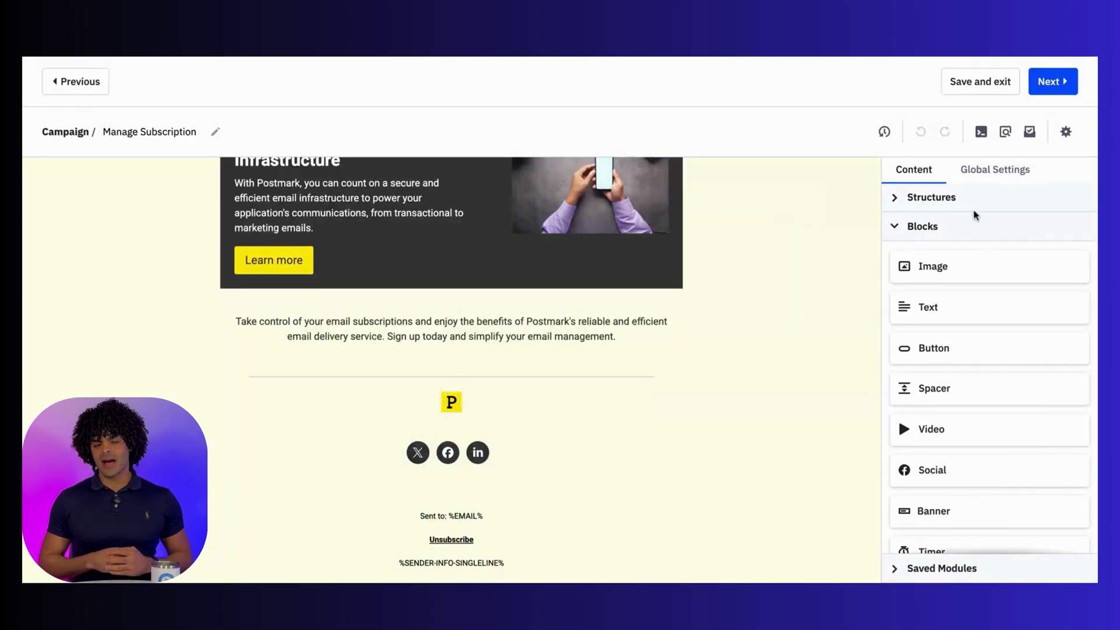
# Add a three-column structure row above the email footer.
pyautogui.click(938, 207)
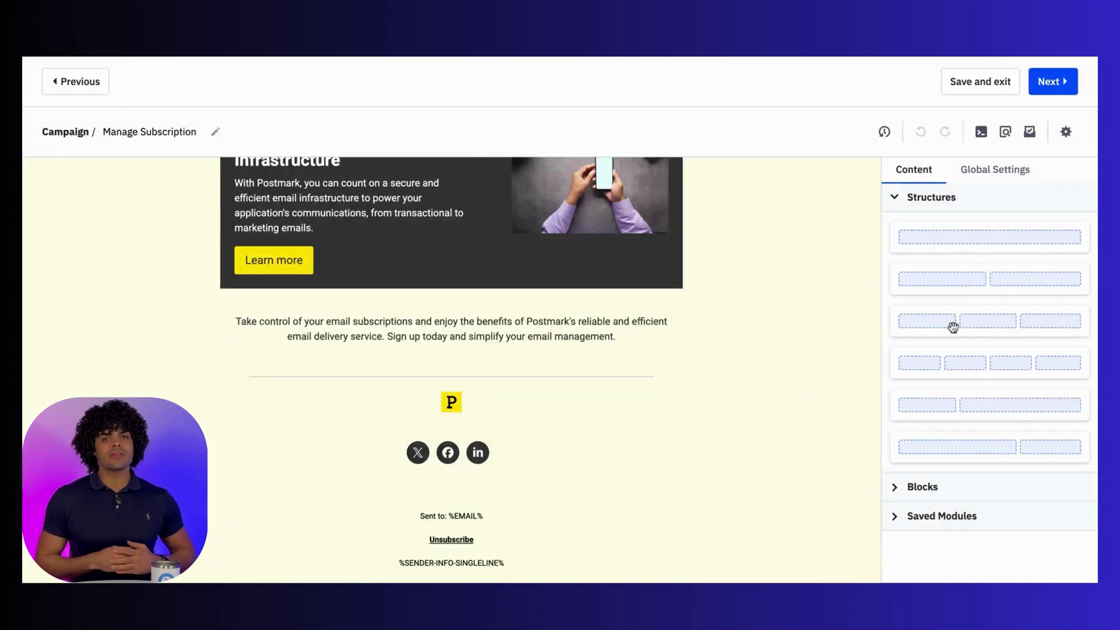
pyautogui.moveTo(931, 371); pyautogui.dragTo(911, 448)
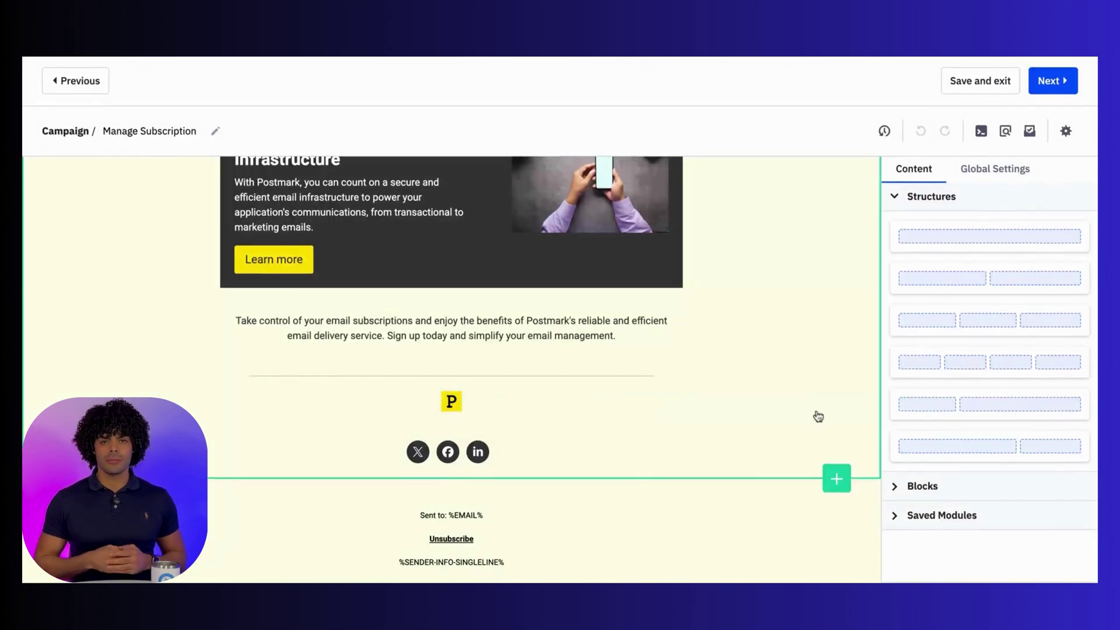
pyautogui.click(921, 491)
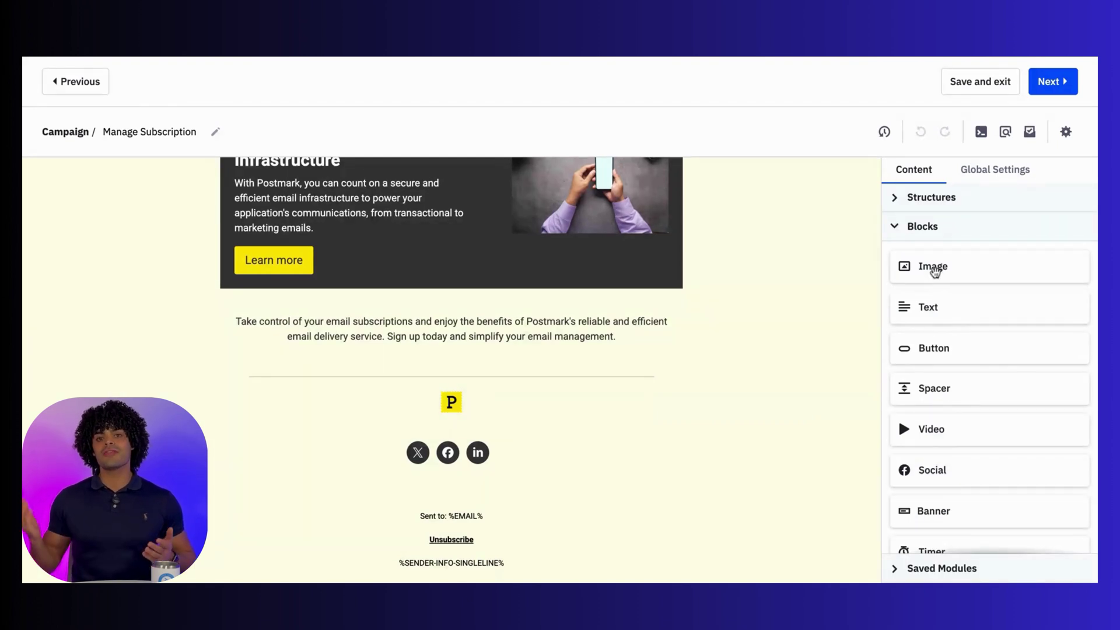
pyautogui.click(906, 201)
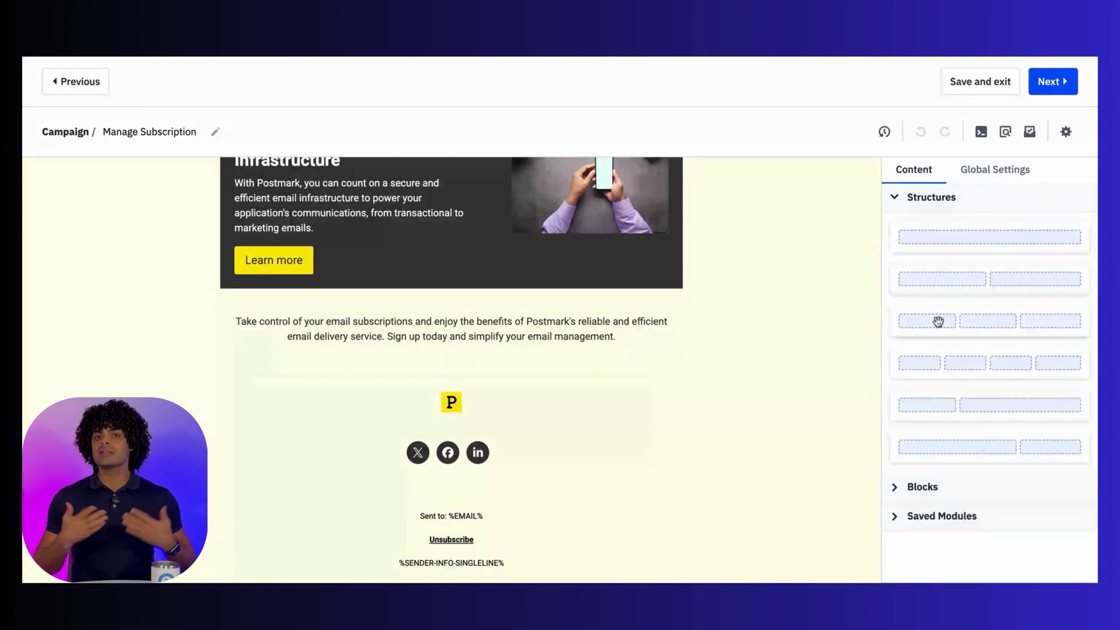
pyautogui.moveTo(981, 323); pyautogui.dragTo(474, 452)
pyautogui.scroll(-1, 474, 453)
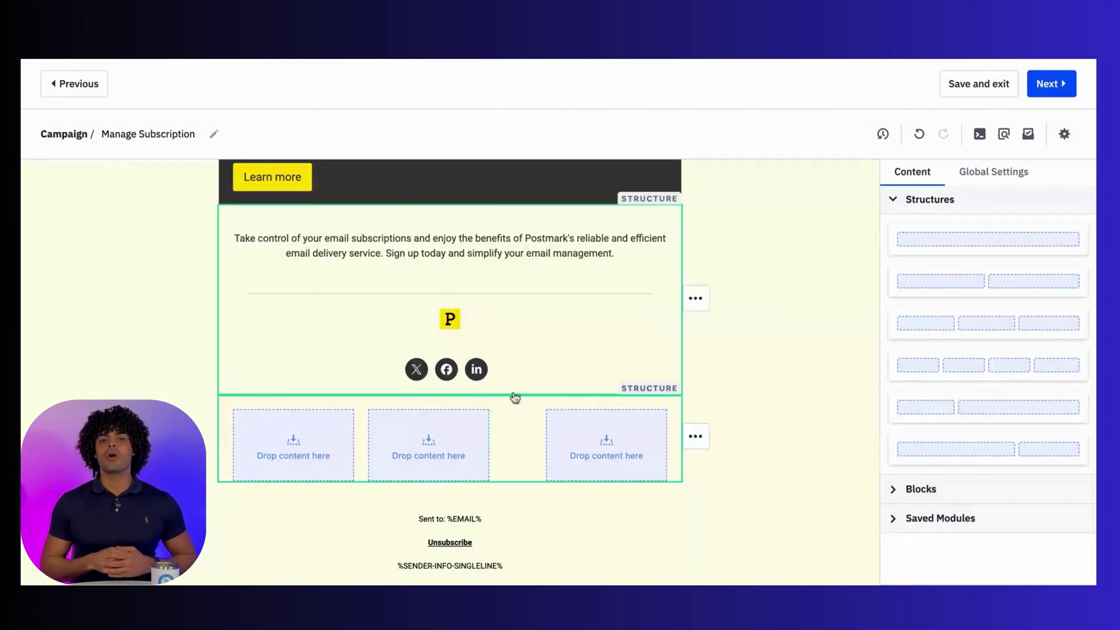
# Place a Text block in the middle column and replace its placeholder with the pasted footer message.
pyautogui.click(915, 489)
pyautogui.scroll(-2, 930, 319)
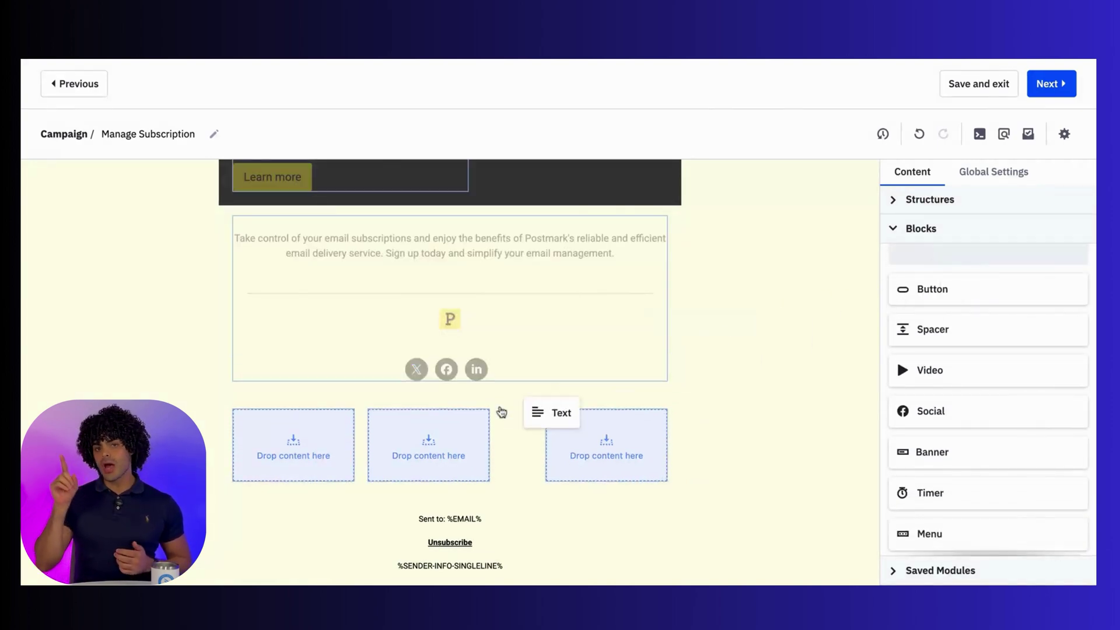
pyautogui.moveTo(501, 412)
pyautogui.mouseDown()
pyautogui.moveTo(397, 439)
pyautogui.moveTo(481, 425)
pyautogui.mouseUp()
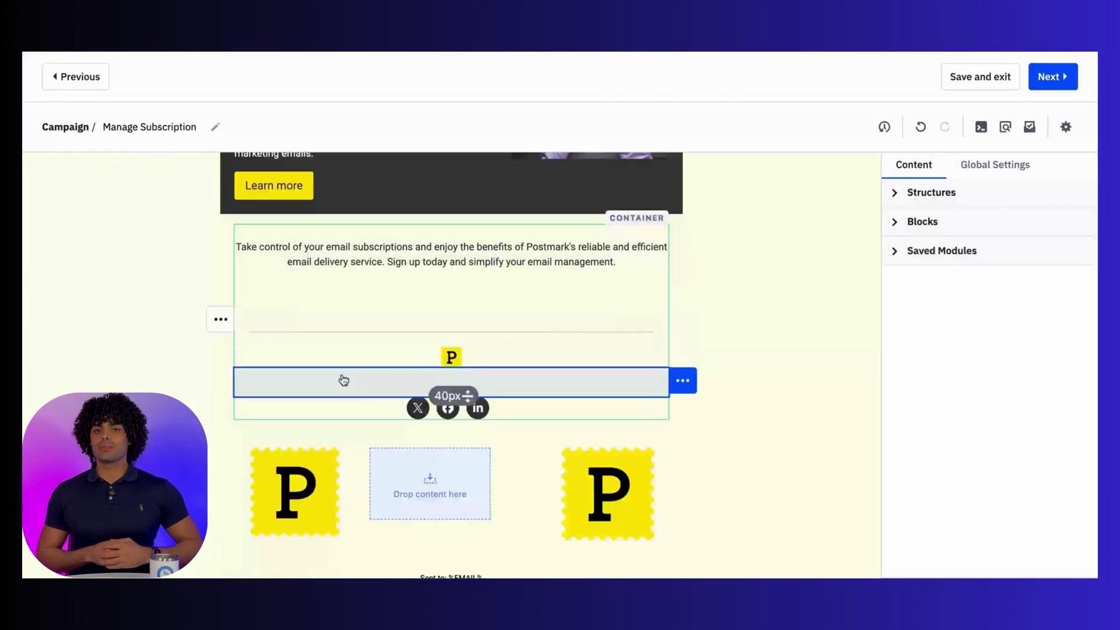
pyautogui.click(902, 223)
pyautogui.moveTo(931, 323)
pyautogui.mouseDown()
pyautogui.moveTo(932, 309)
pyautogui.moveTo(444, 476)
pyautogui.mouseUp()
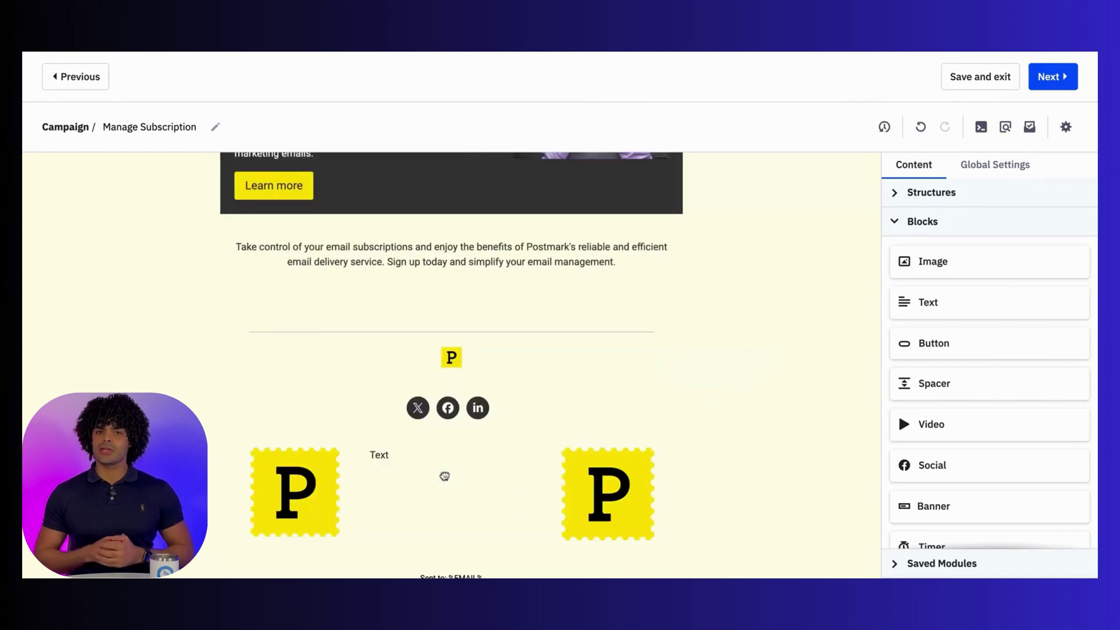
pyautogui.scroll(-1, 445, 476)
pyautogui.click(416, 418)
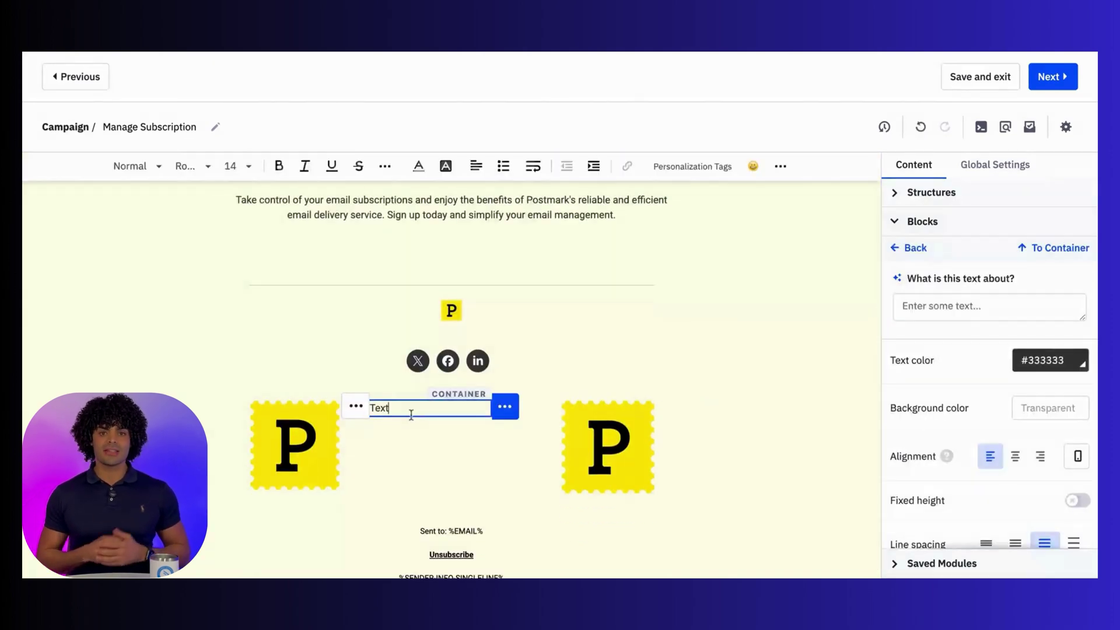
pyautogui.press('BackSpace')
pyautogui.press('BackSpace')
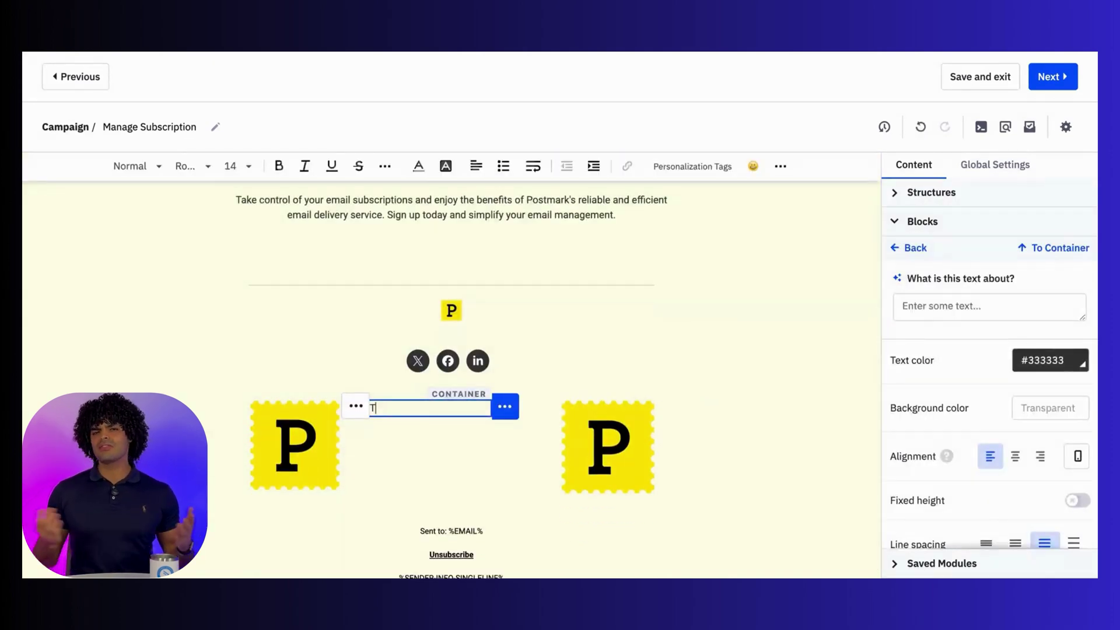
pyautogui.press('BackSpace')
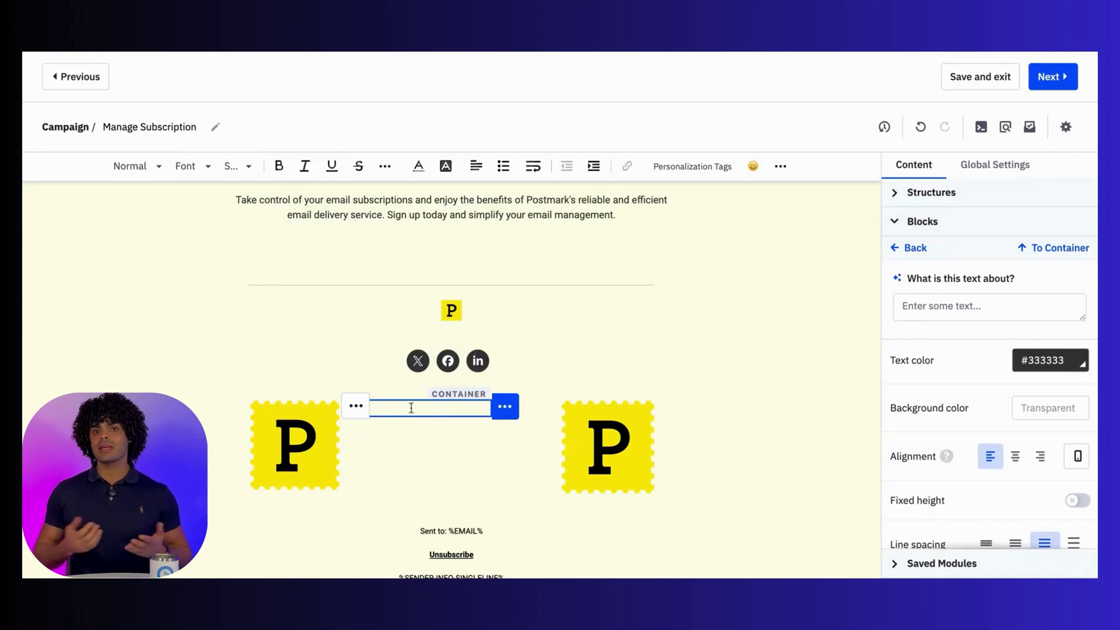
pyautogui.hotkey('ctrl', 'v')
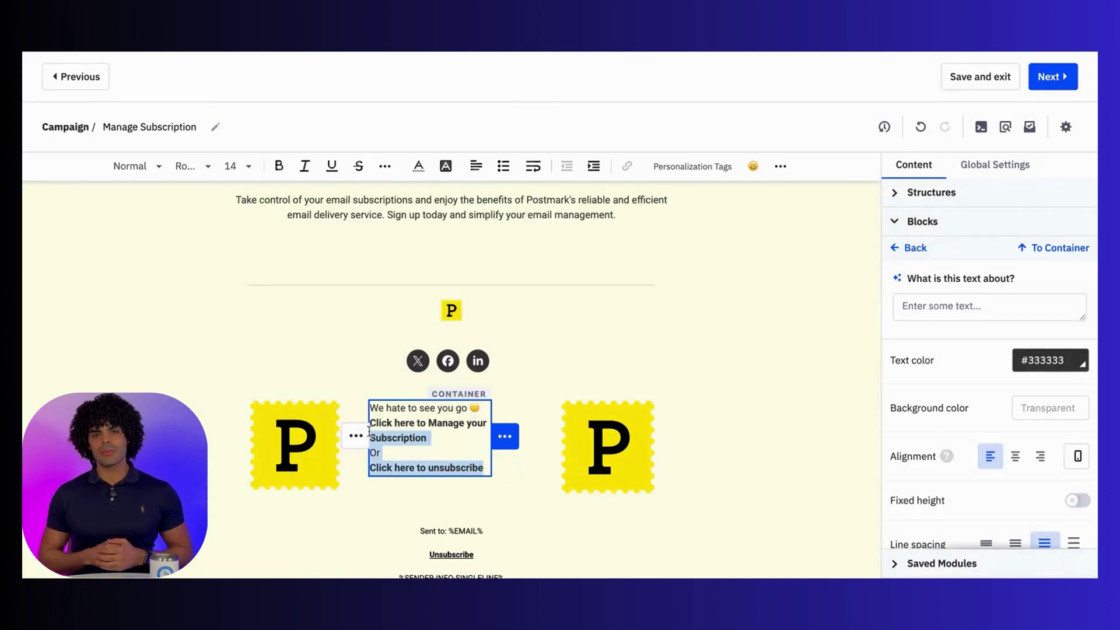
# Center the footer text and link 'Click here to Manage your Subscription' to the preference center.
pyautogui.click(477, 166)
pyautogui.click(501, 207)
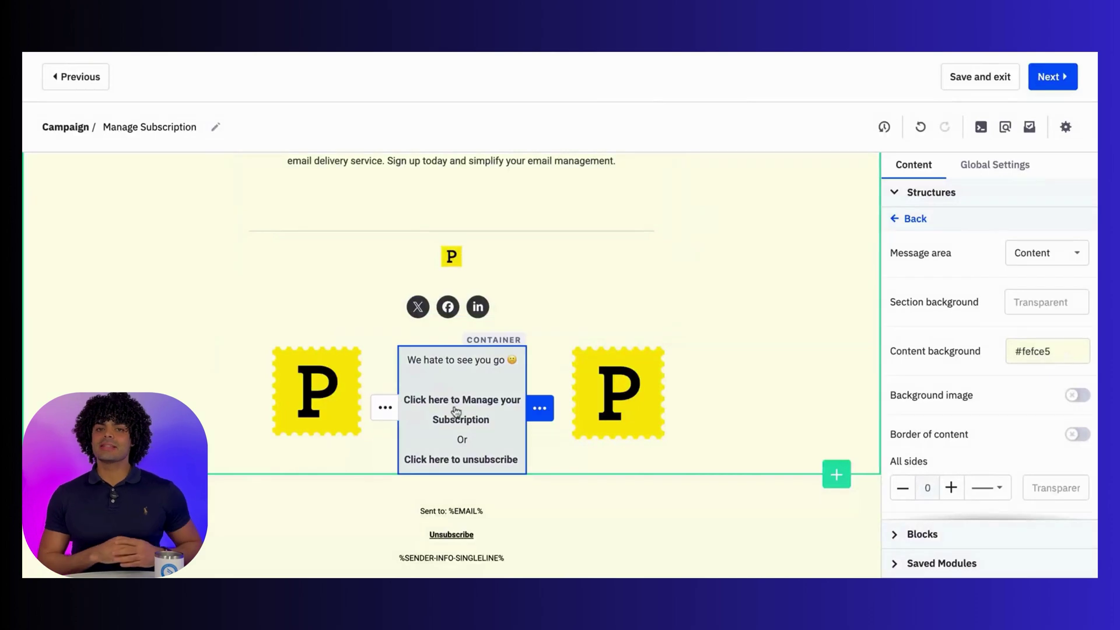
pyautogui.click(491, 412)
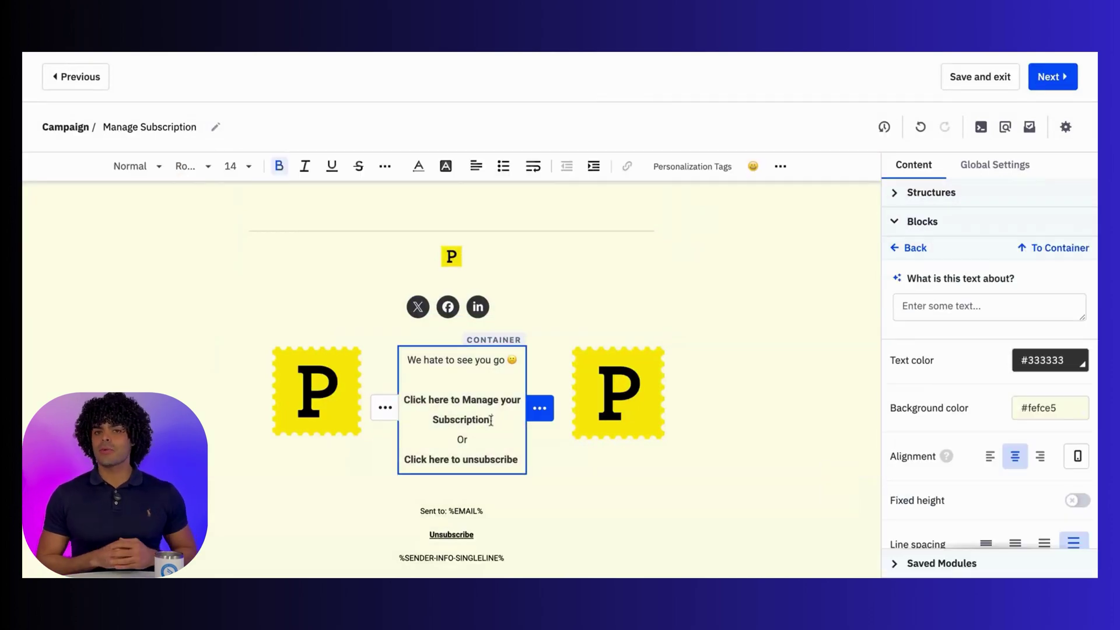
pyautogui.moveTo(490, 420); pyautogui.dragTo(418, 399)
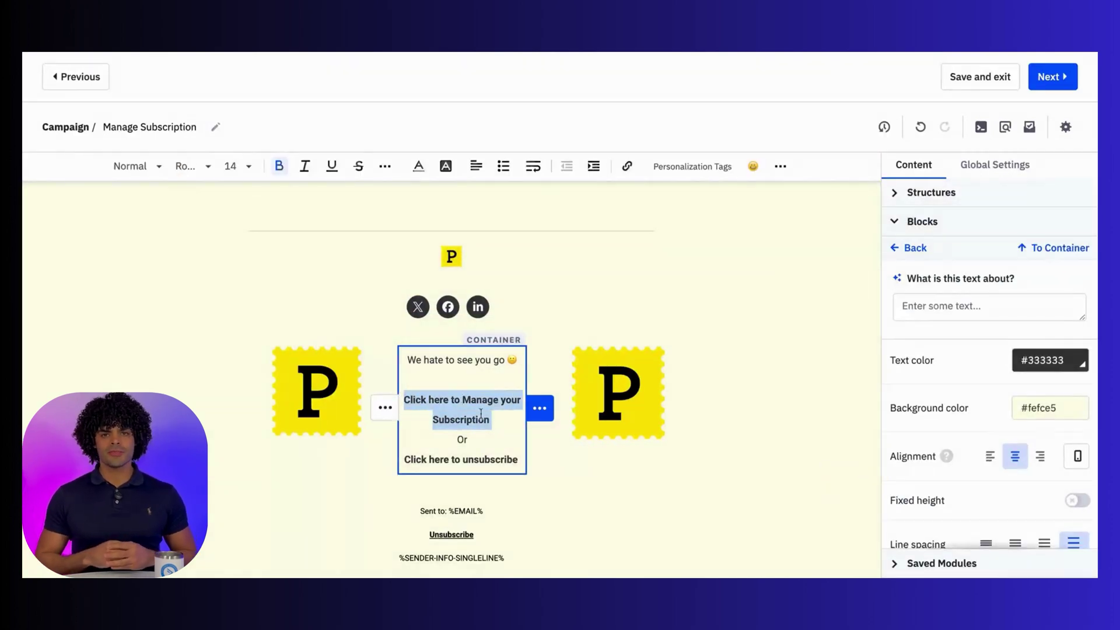
pyautogui.click(627, 168)
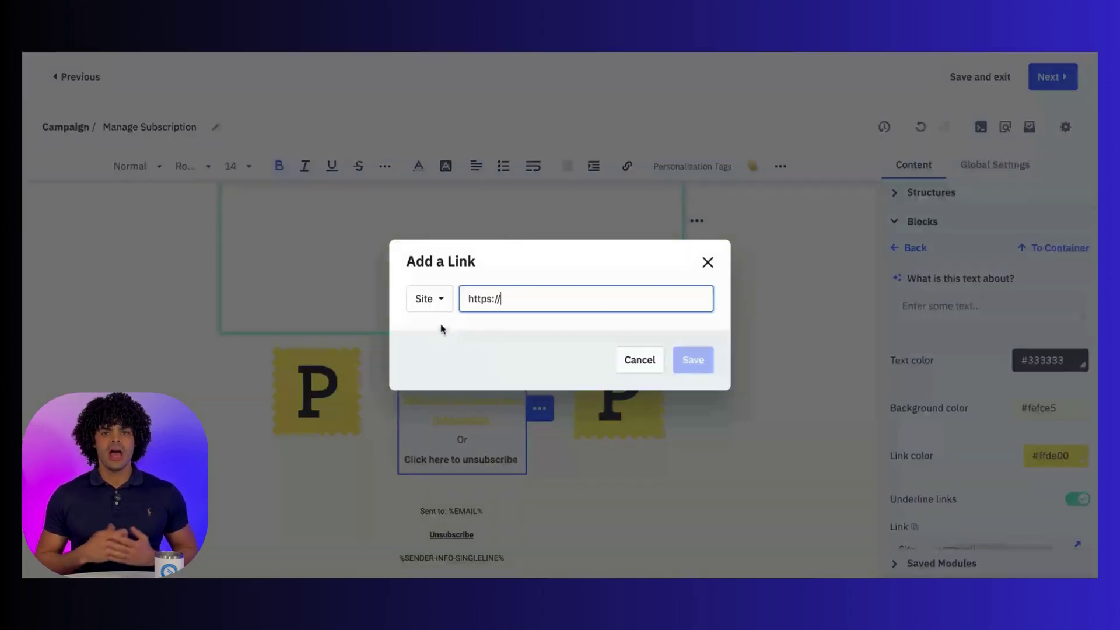
pyautogui.click(431, 302)
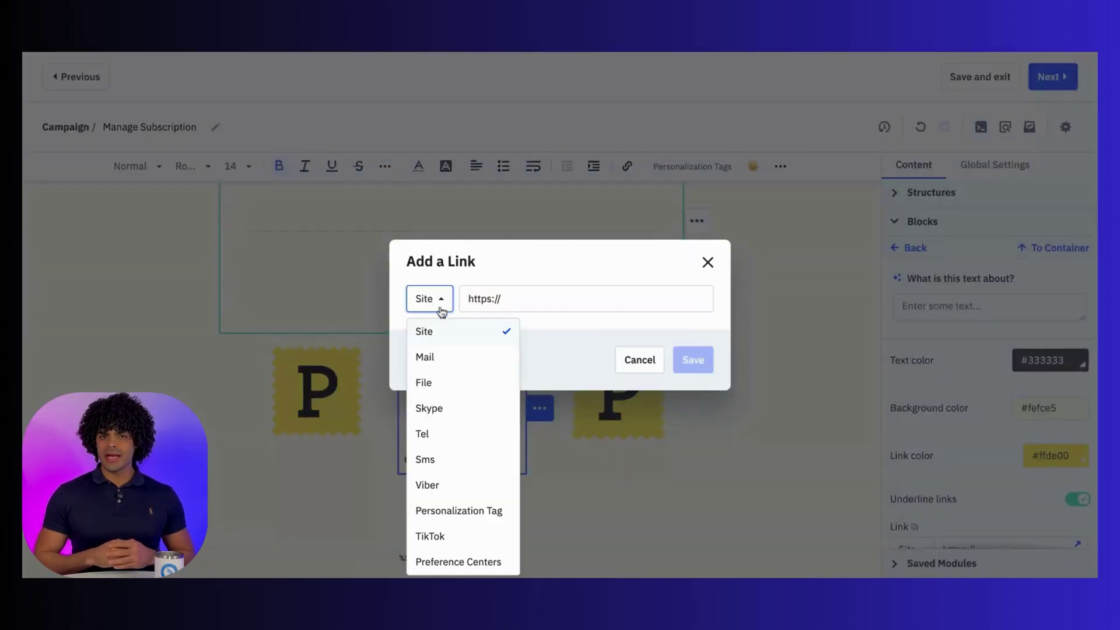
pyautogui.click(461, 564)
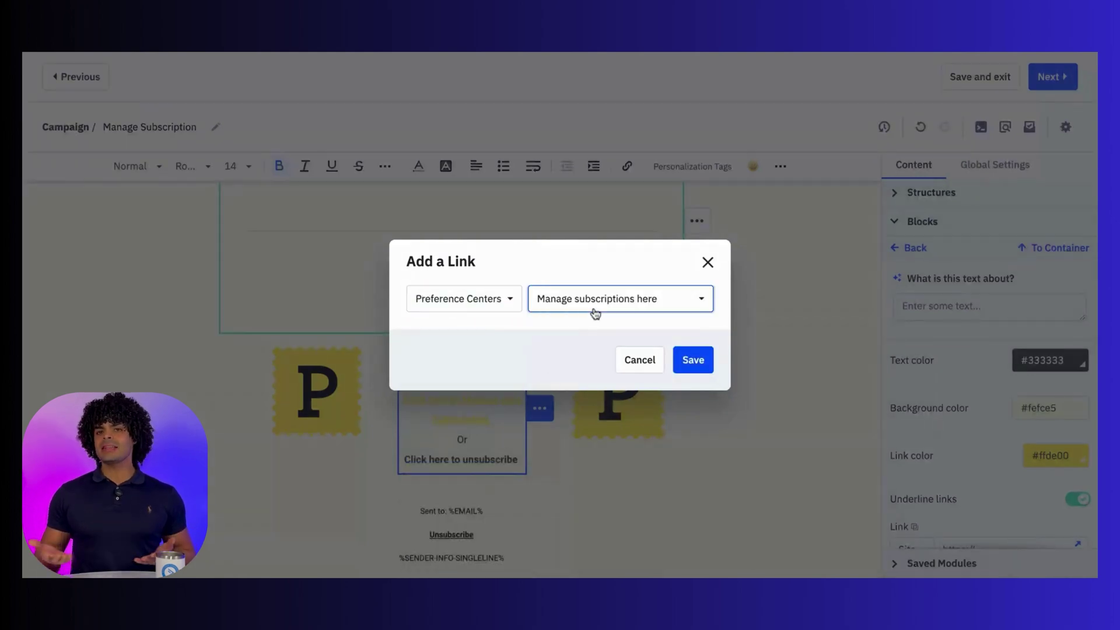
pyautogui.click(692, 362)
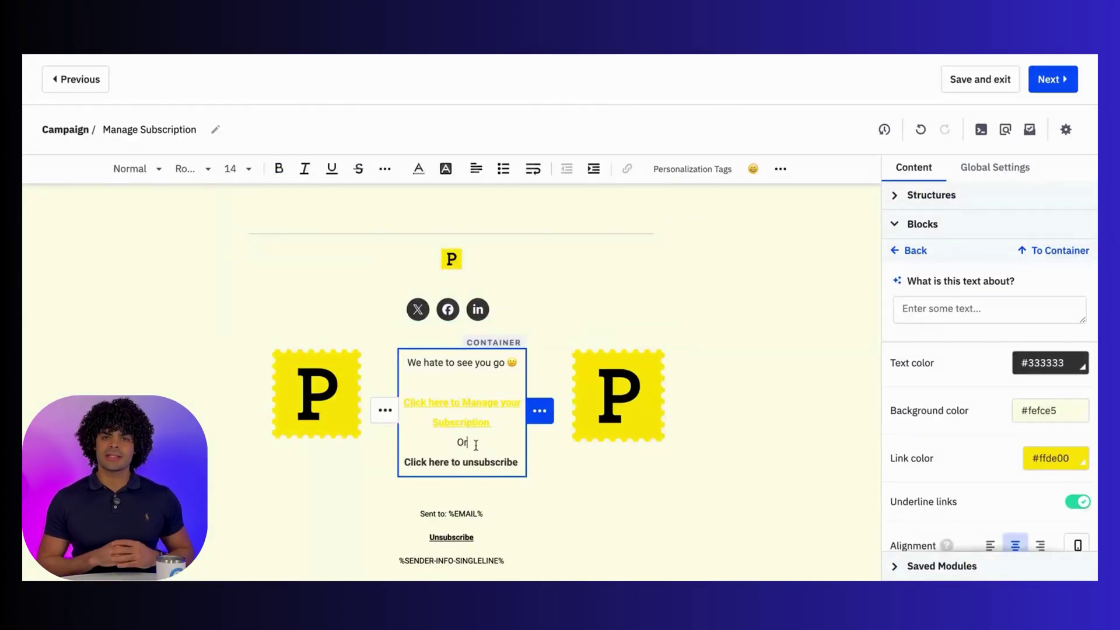
# Insert the Message tag Unsubscribe Link (%UNSUBSCRIBELINK%) after 'Or' in the footer.
pyautogui.click(672, 171)
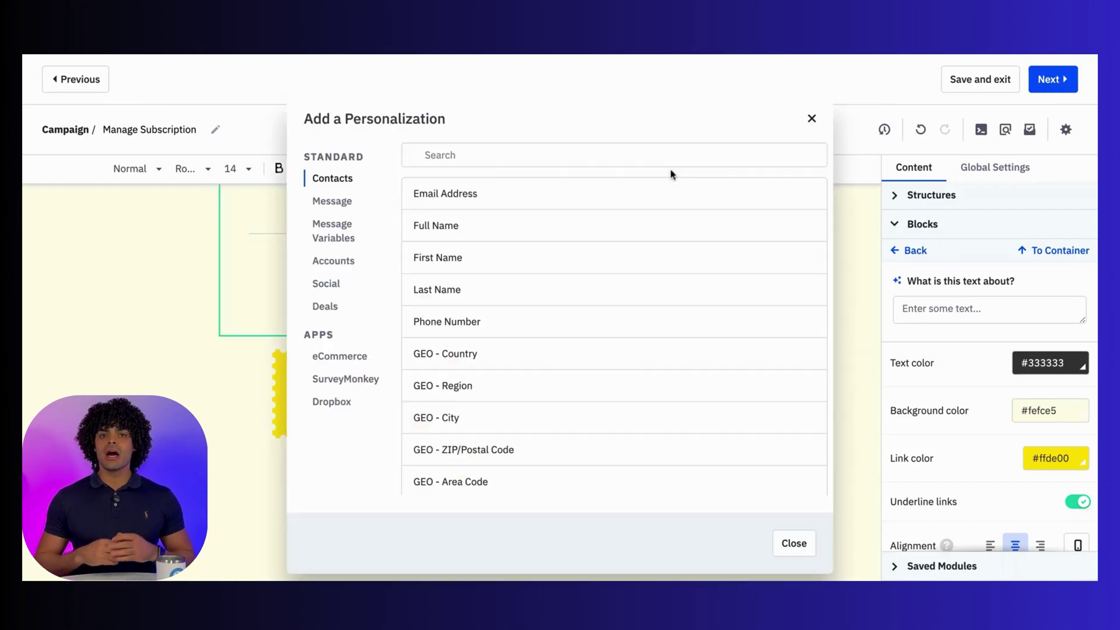
pyautogui.click(344, 207)
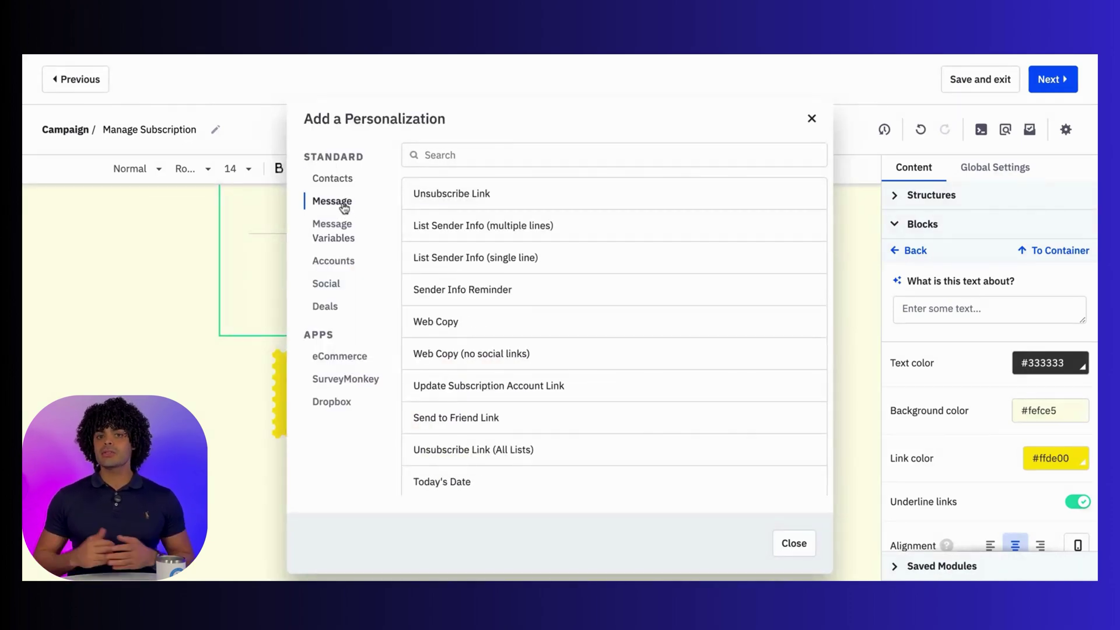
pyautogui.click(463, 197)
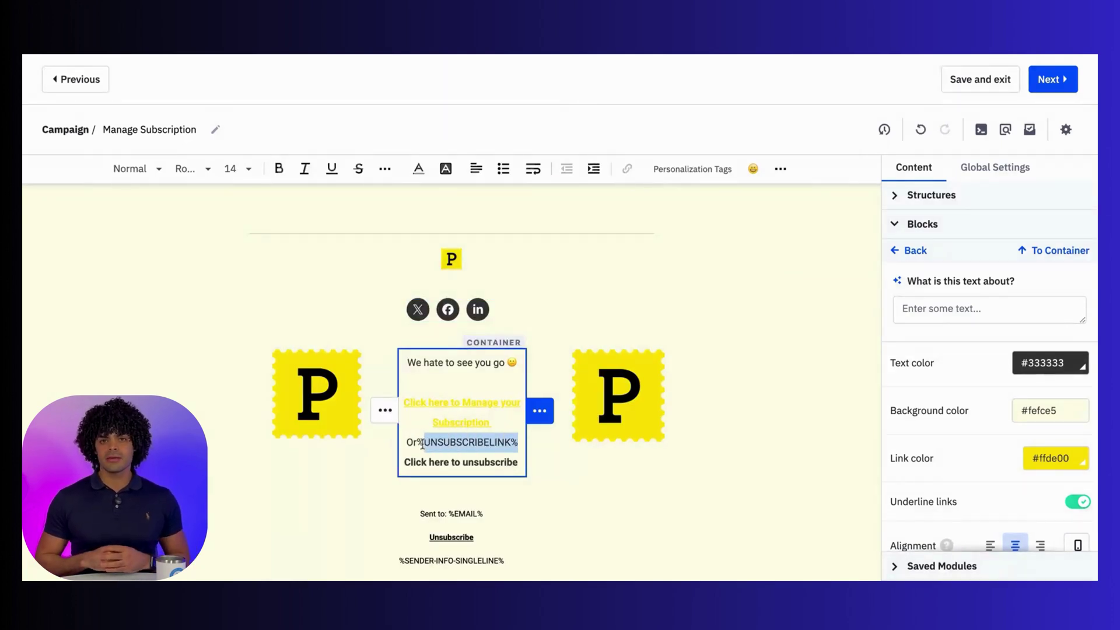
pyautogui.moveTo(421, 444); pyautogui.dragTo(416, 441)
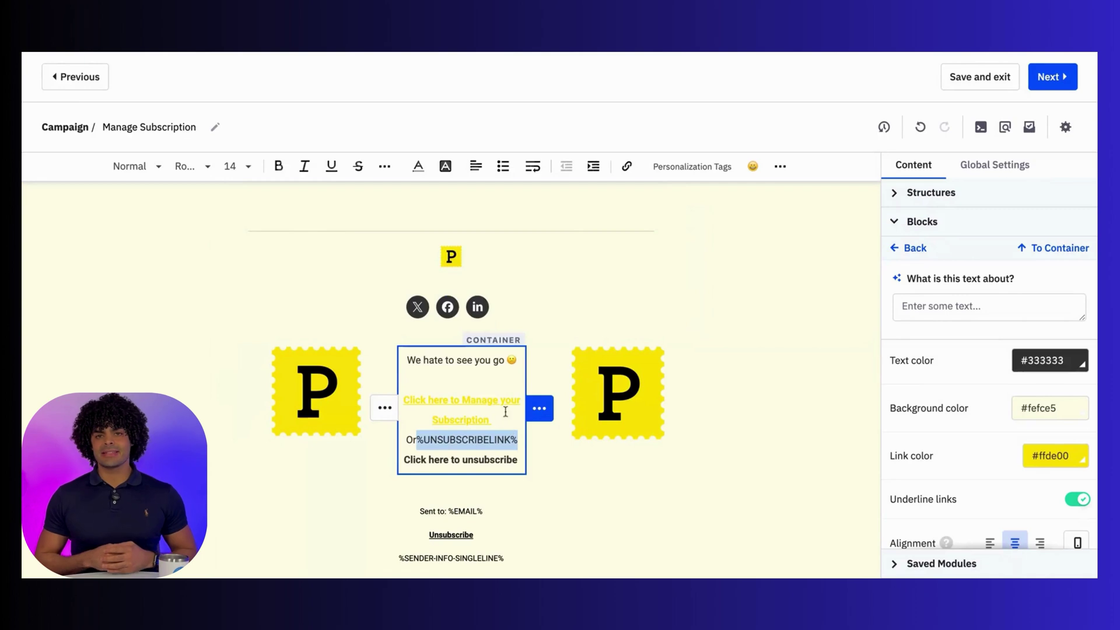
pyautogui.click(521, 461)
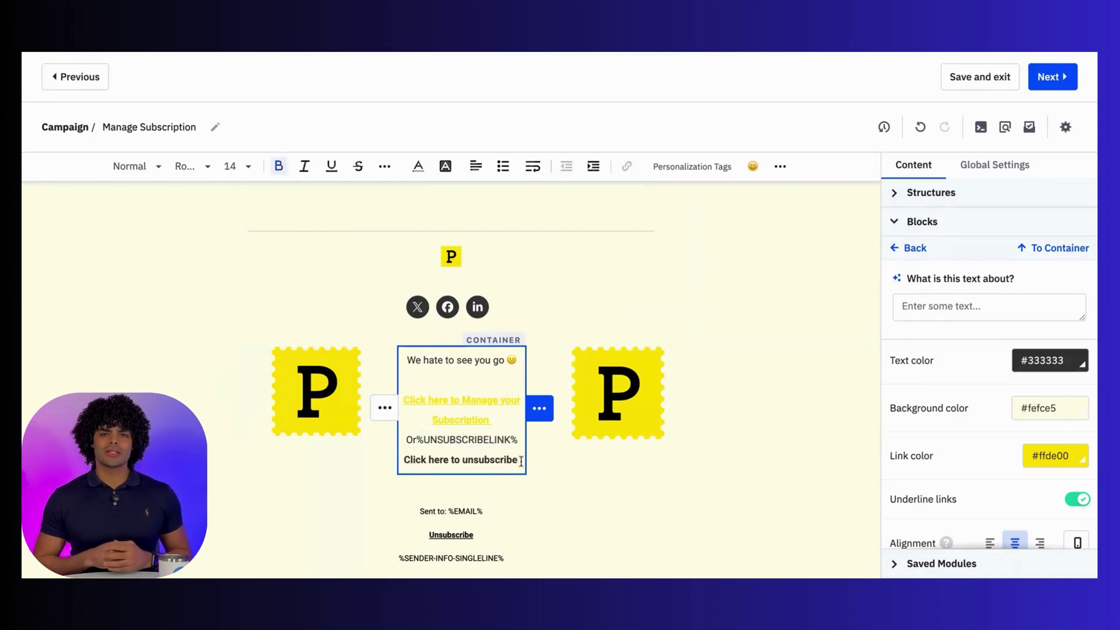
# Link 'Click here to unsubscribe' through the %UNSUBSCRIBELINK% personalization tag.
pyautogui.moveTo(517, 461); pyautogui.dragTo(406, 465)
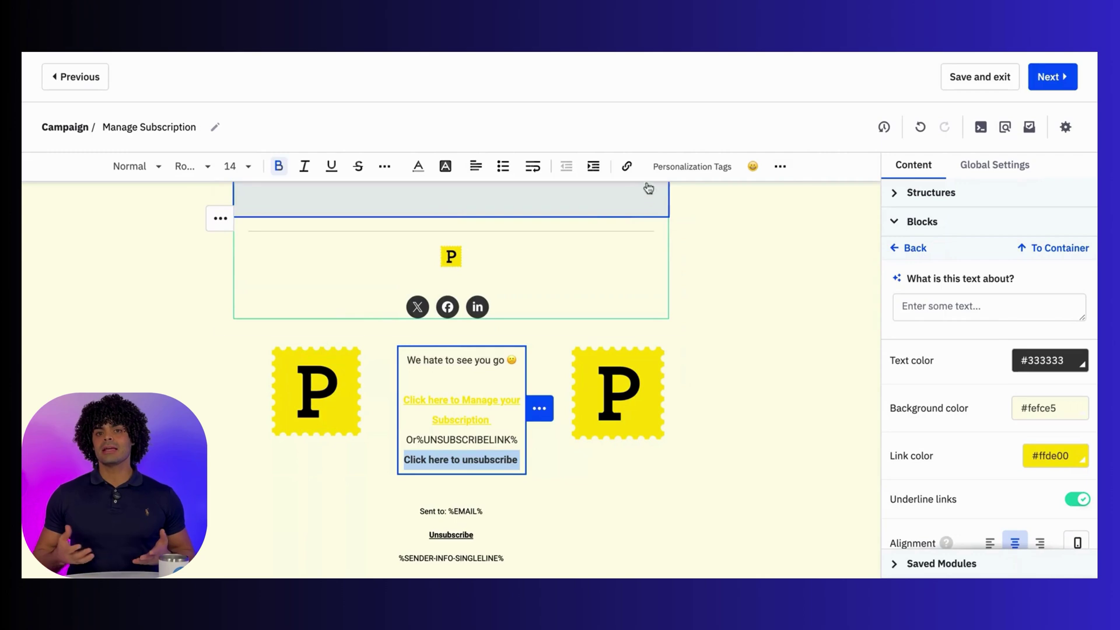
pyautogui.click(627, 167)
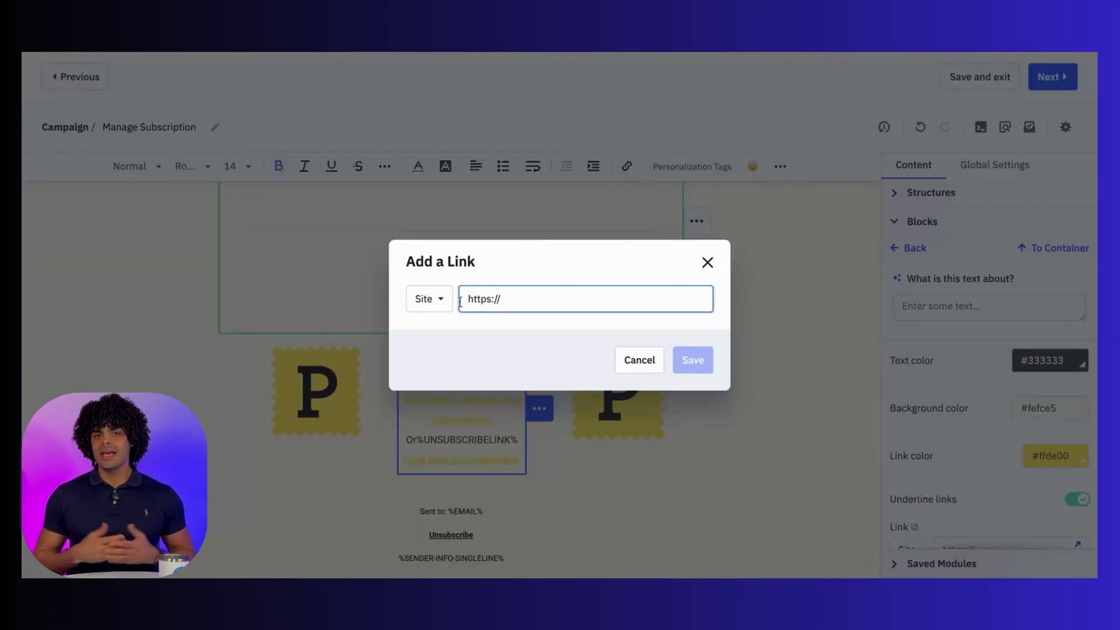
pyautogui.click(430, 301)
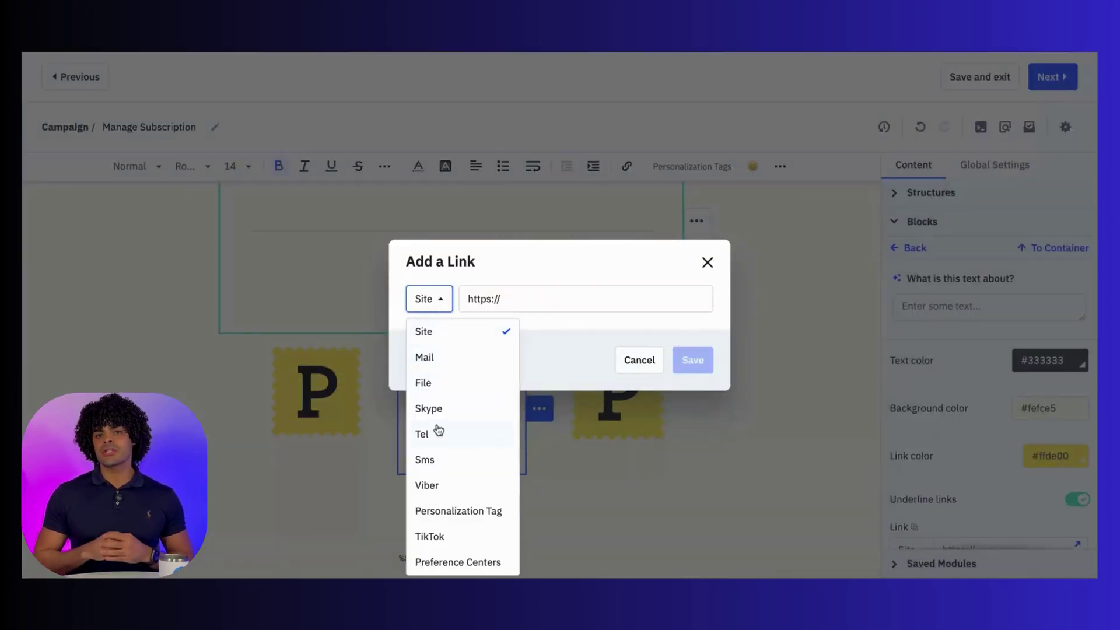
pyautogui.click(466, 513)
pyautogui.click(562, 300)
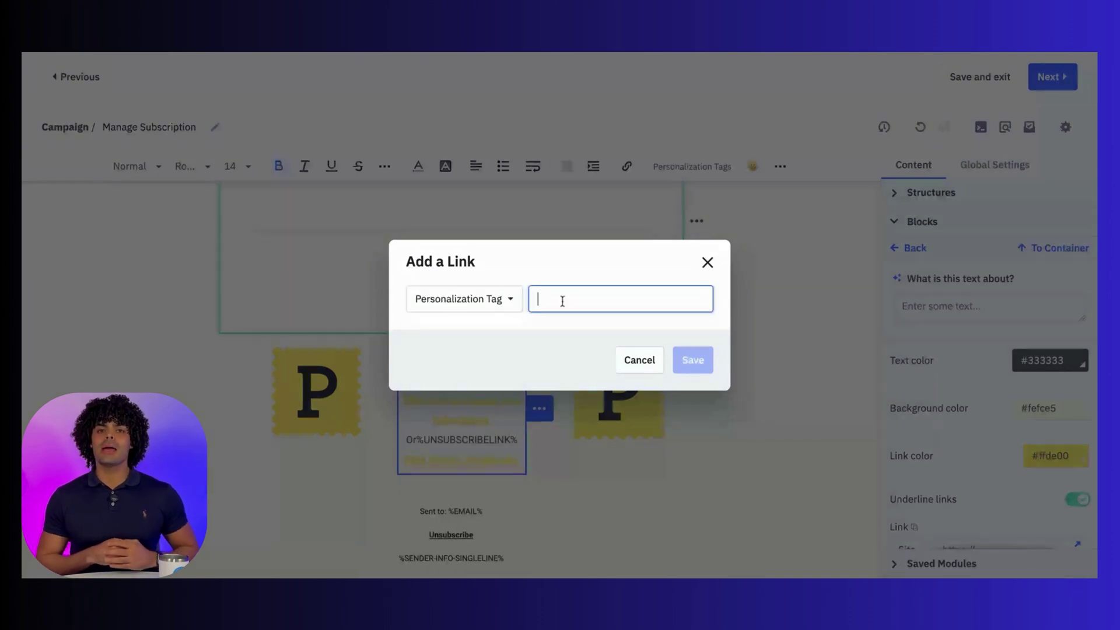
pyautogui.write('%UNSUBSCRIBELINK%')
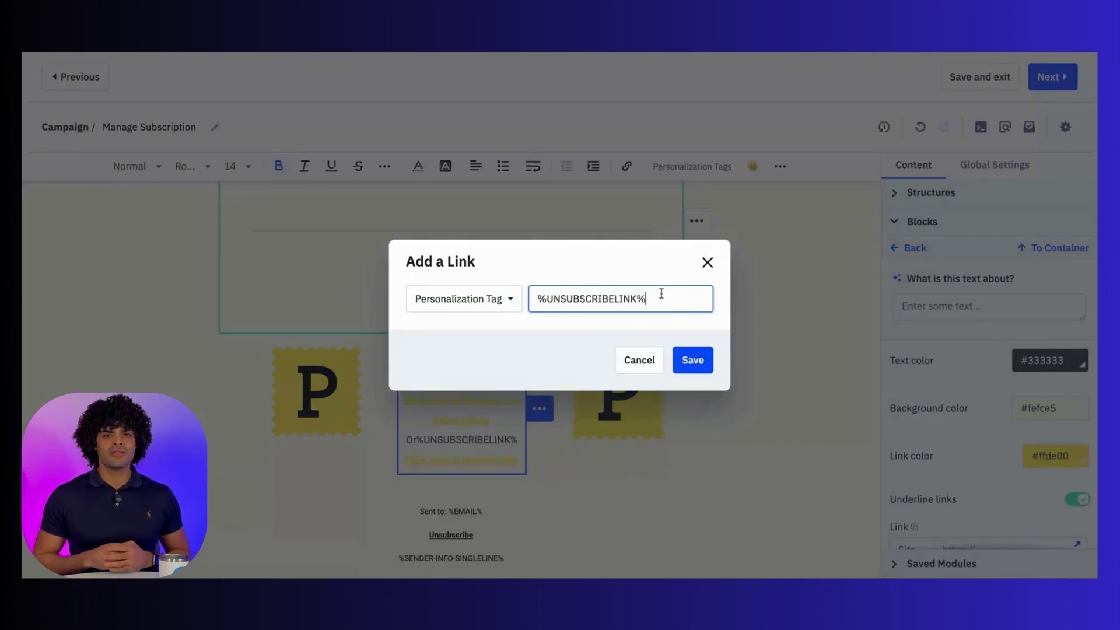
pyautogui.click(687, 363)
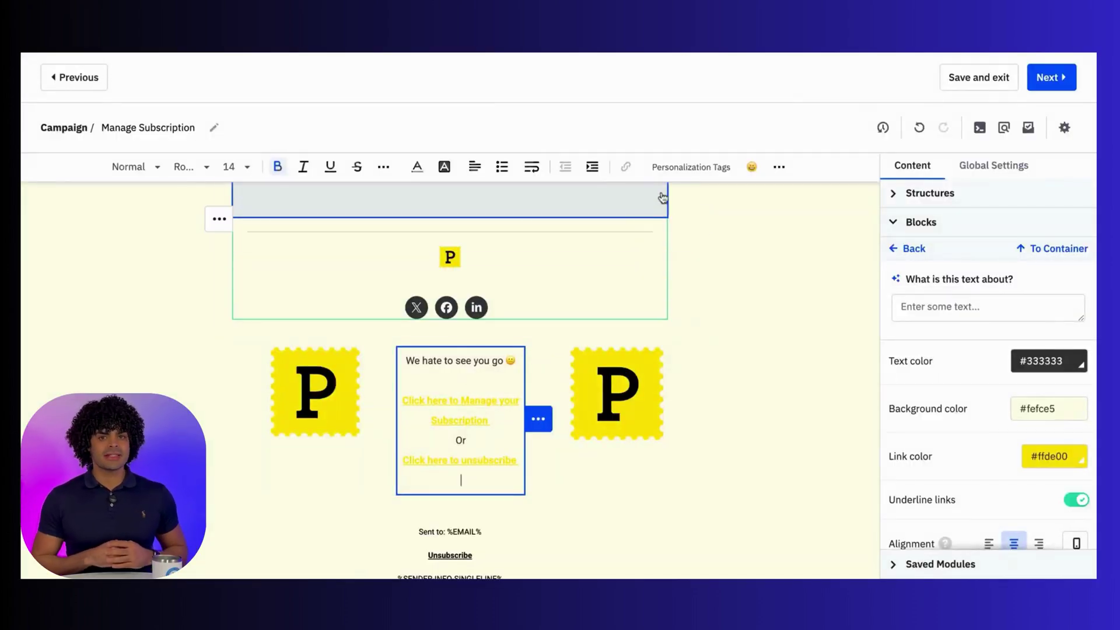
# Insert the List Sender Info tag below the unsubscribe link, then select the footer row.
pyautogui.click(690, 173)
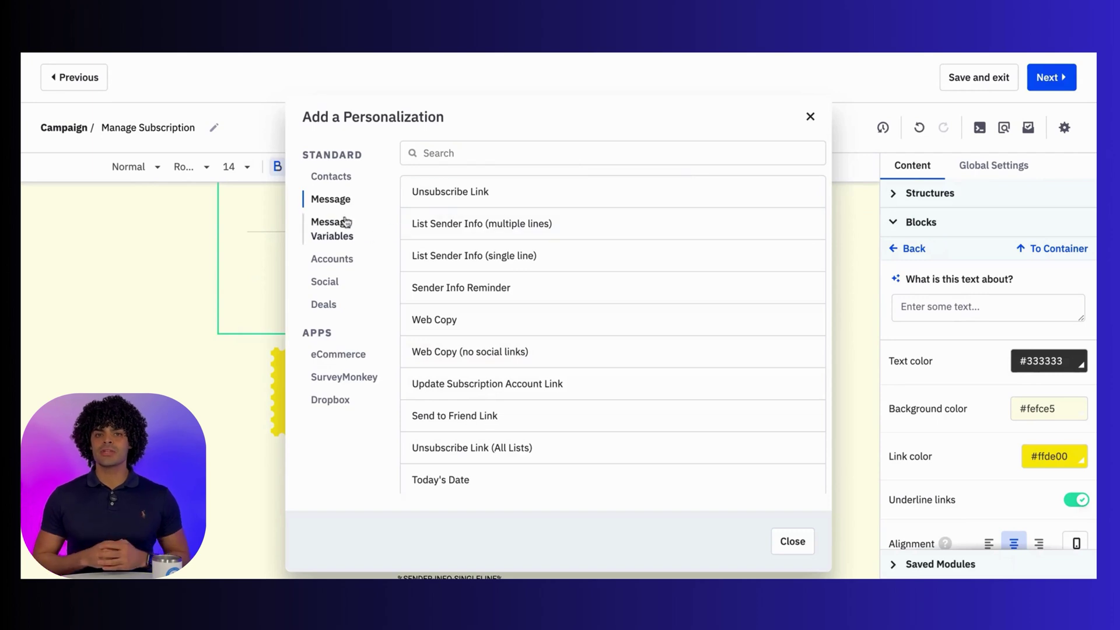
pyautogui.click(450, 225)
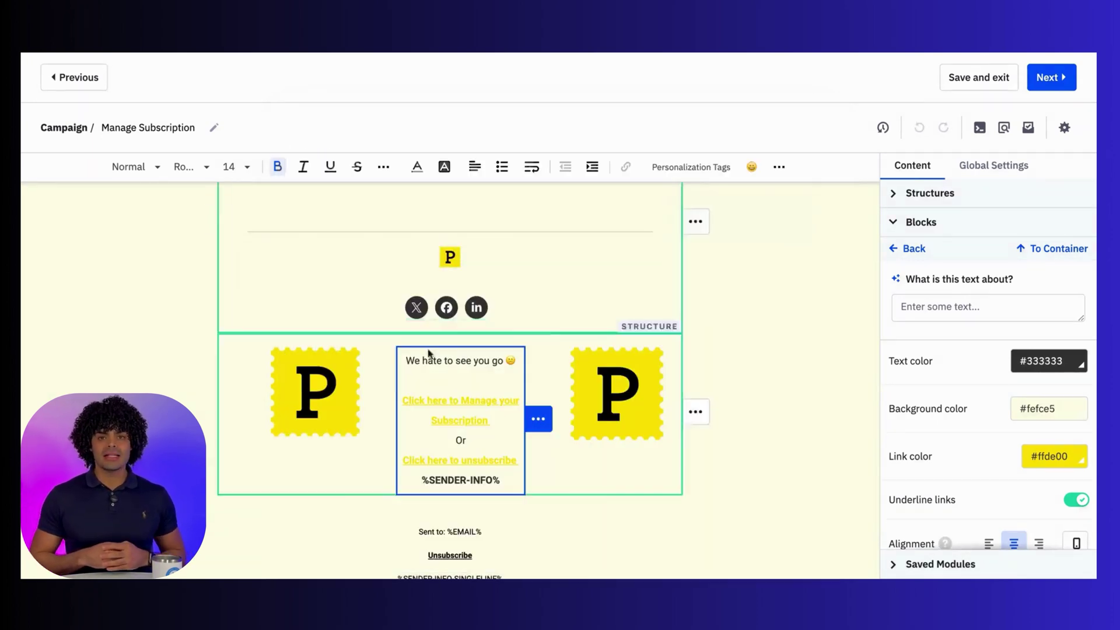
pyautogui.scroll(2, 425, 411)
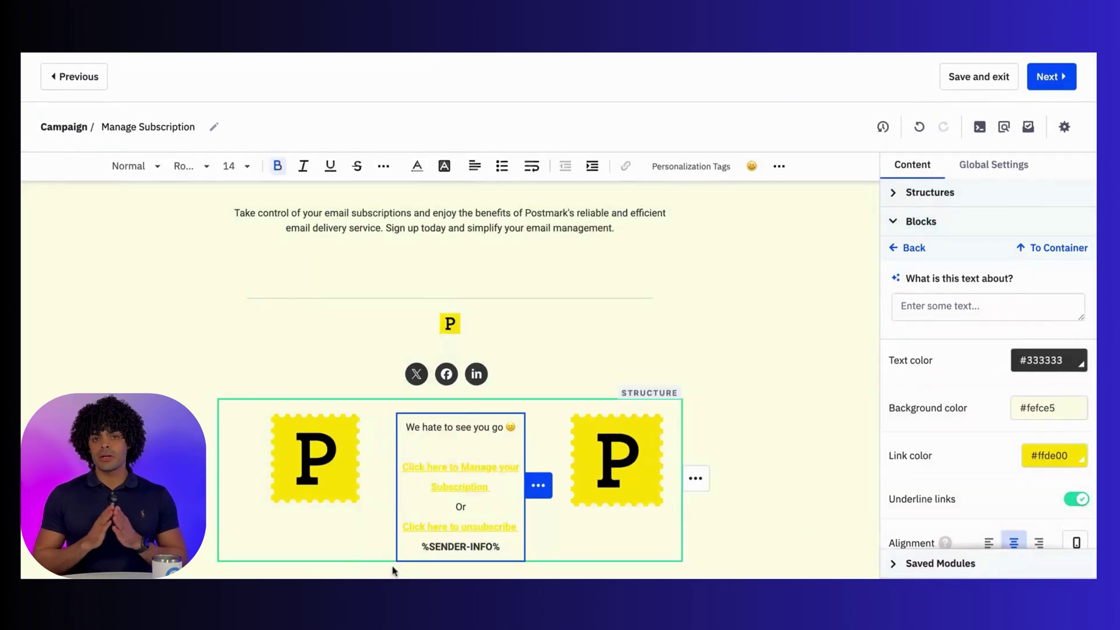
pyautogui.click(281, 518)
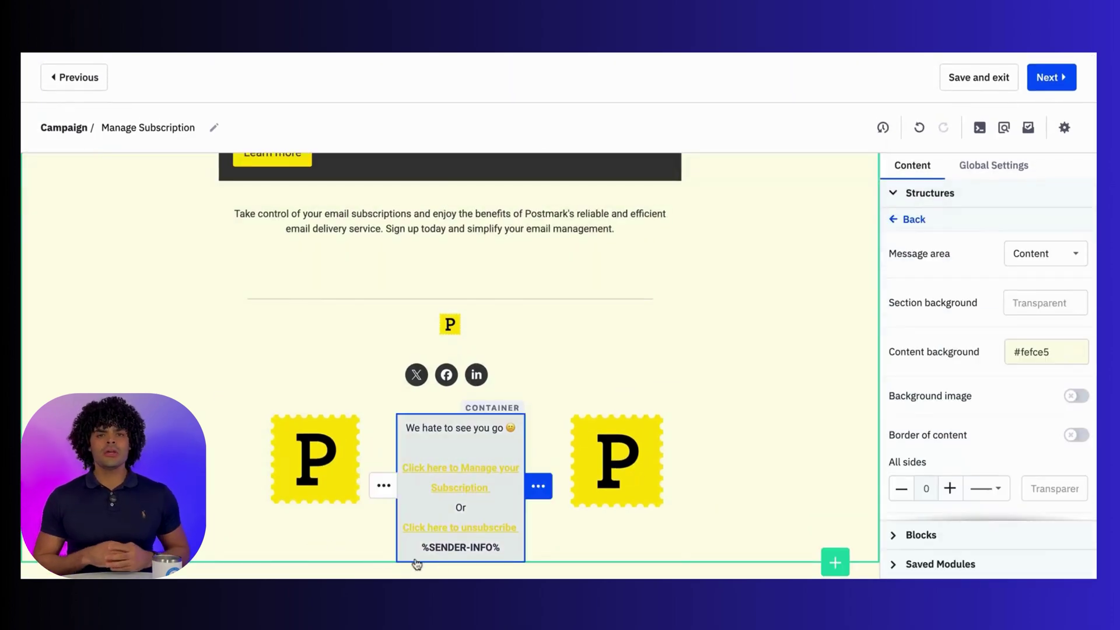
pyautogui.scroll(-2, 571, 502)
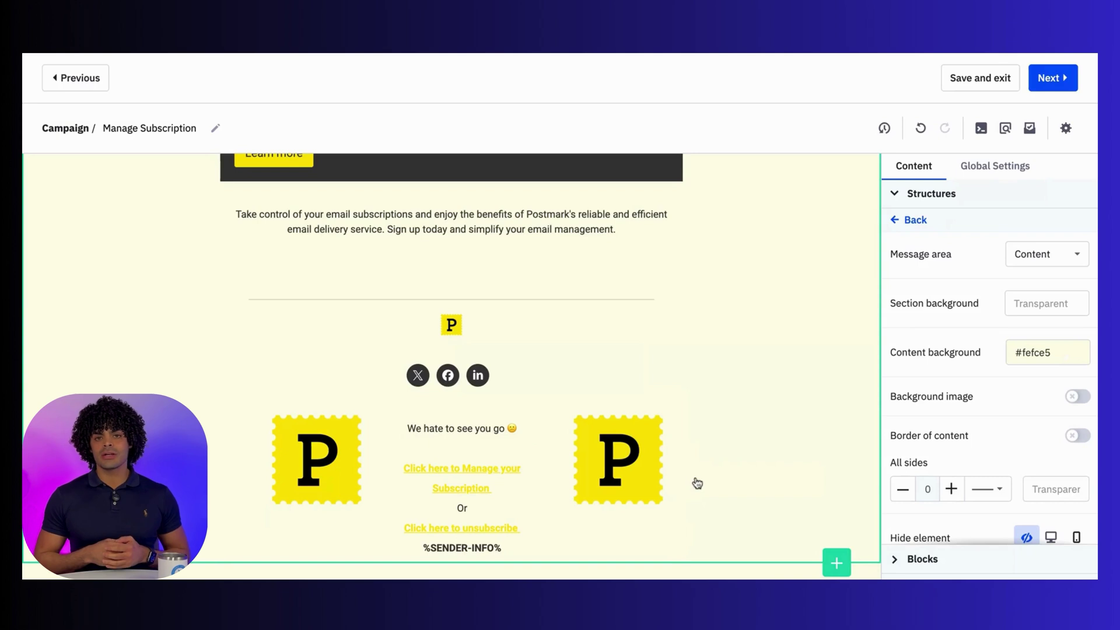
# Begin saving the footer row as a reusable module from the structure toolbar.
pyautogui.click(696, 482)
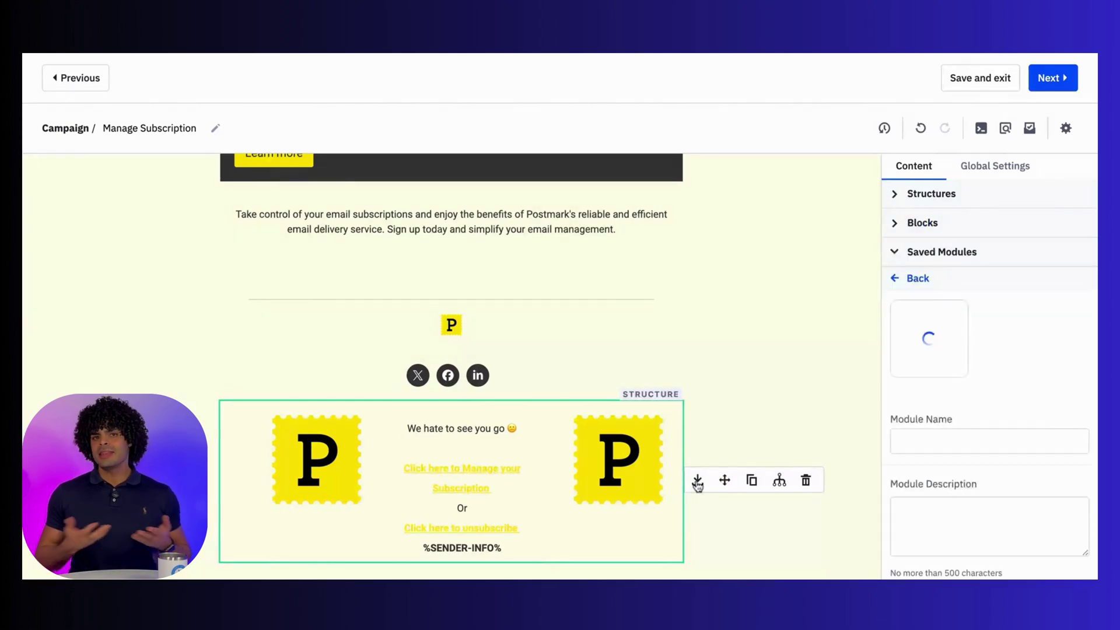